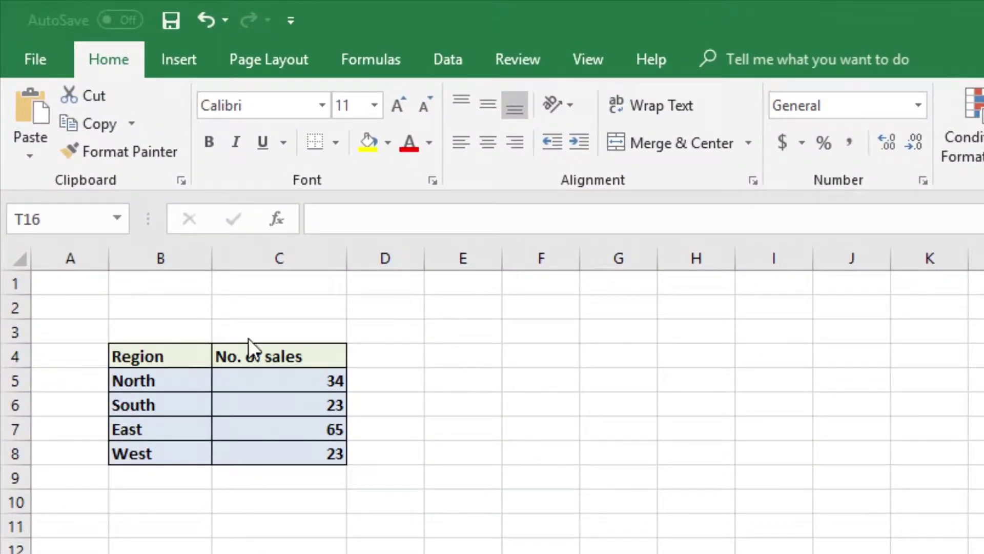
- Insert a 3-D column chart of the Region and No. of sales table
click(268, 379)
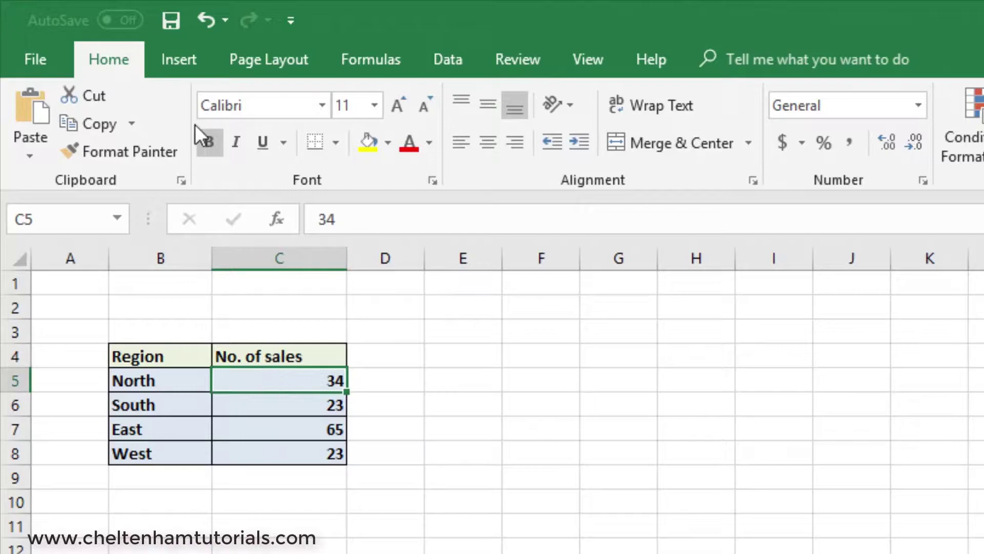
click(174, 59)
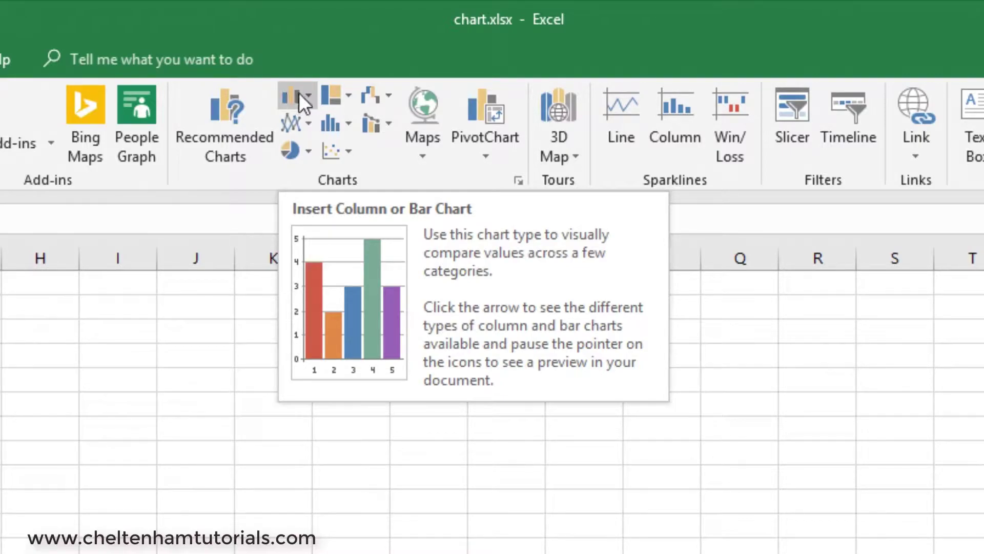
click(305, 98)
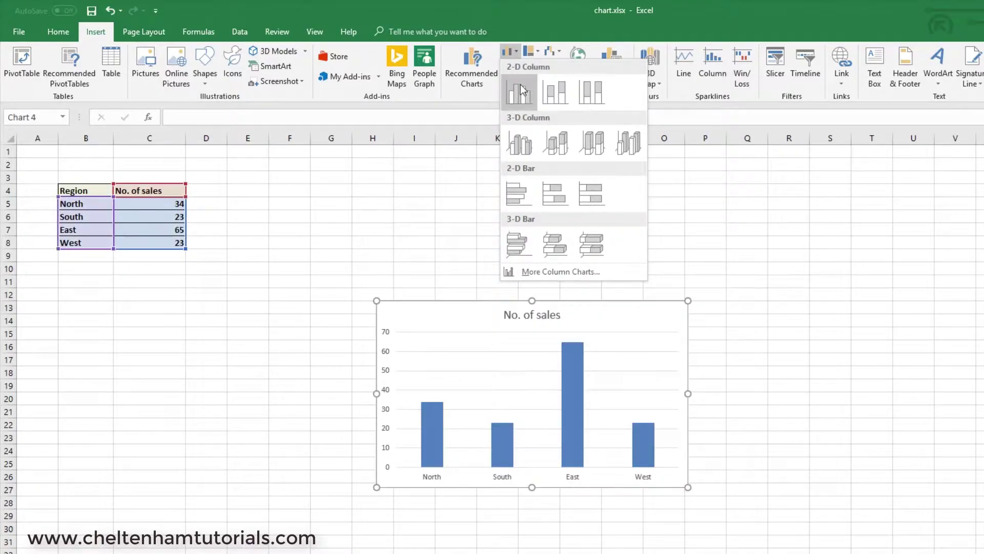
click(554, 151)
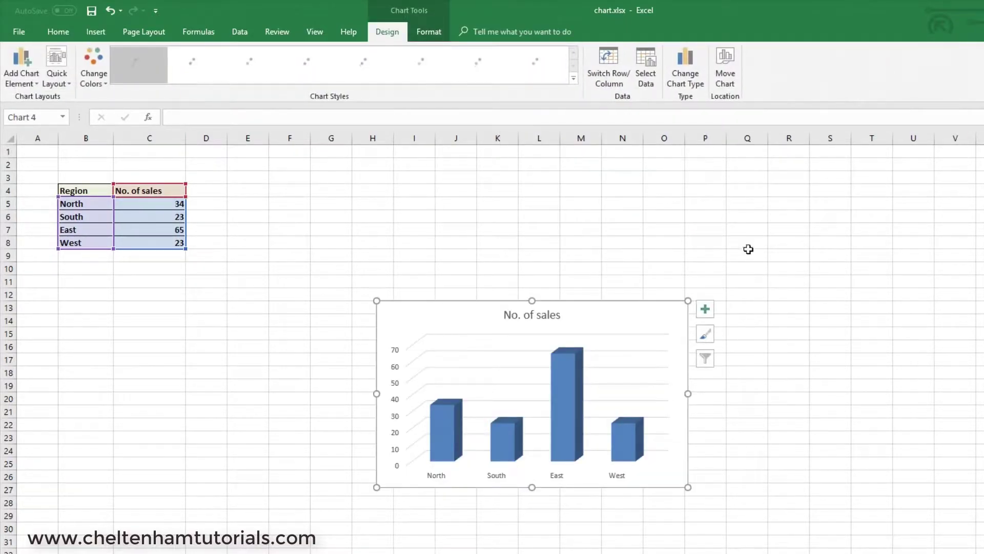
click(789, 268)
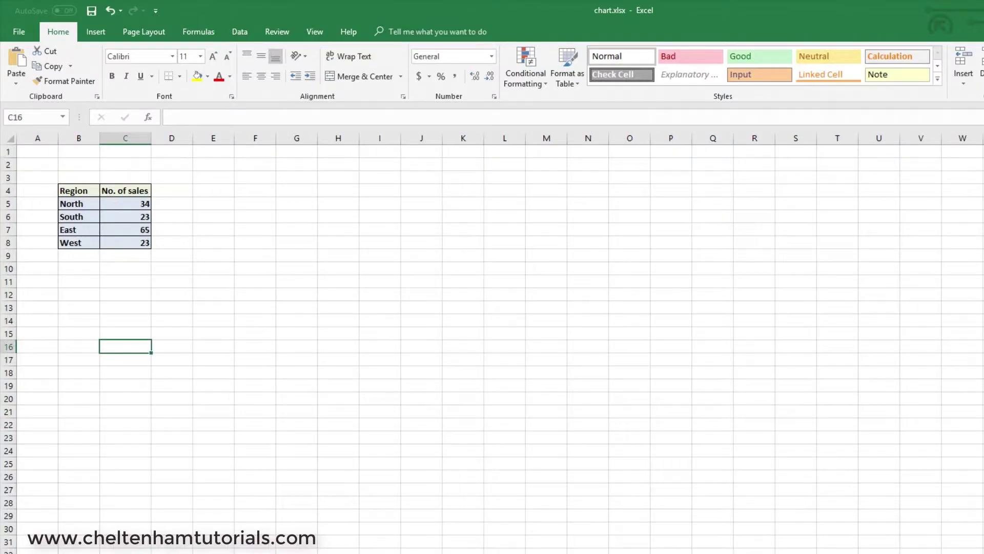
- Insert a 2-D line chart of the Region and No. of sales table
click(107, 204)
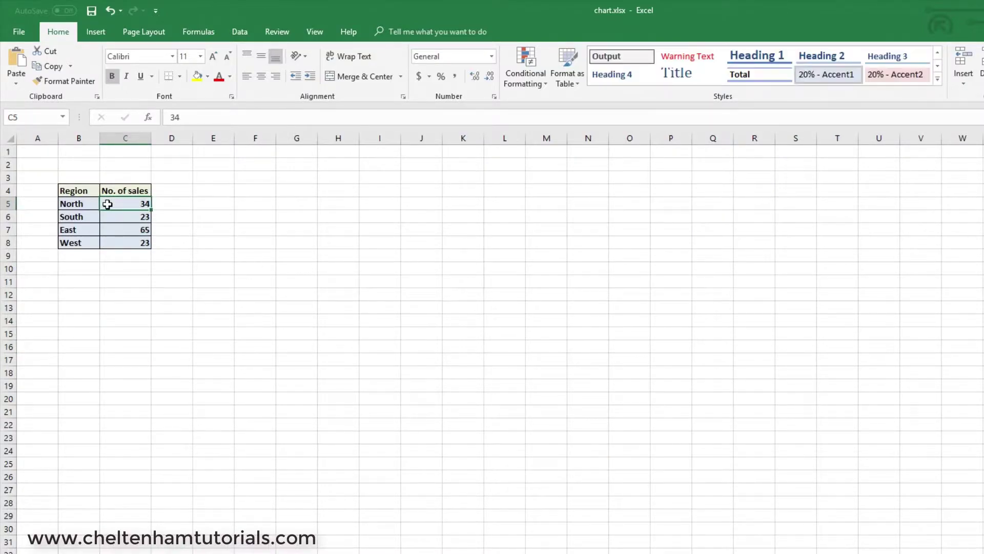
click(103, 34)
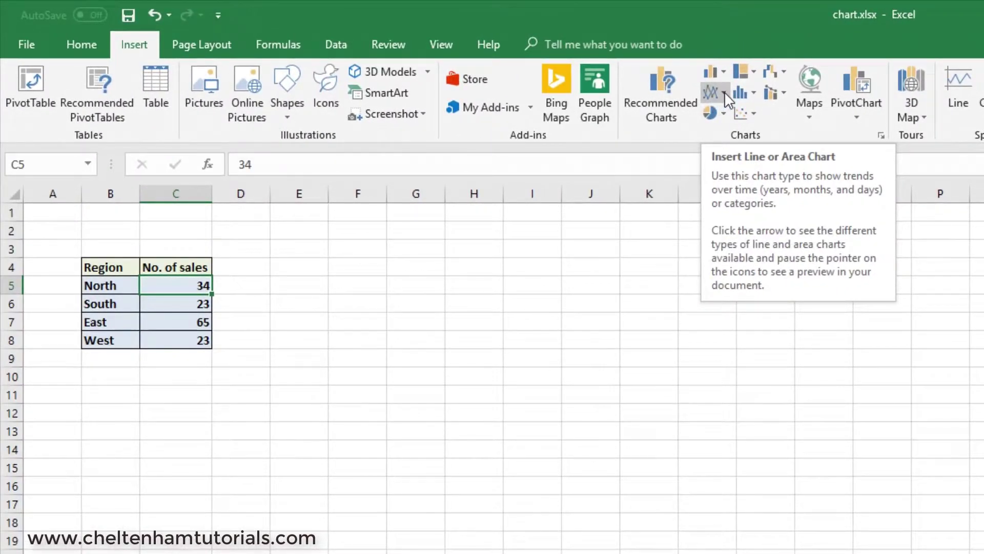
click(724, 91)
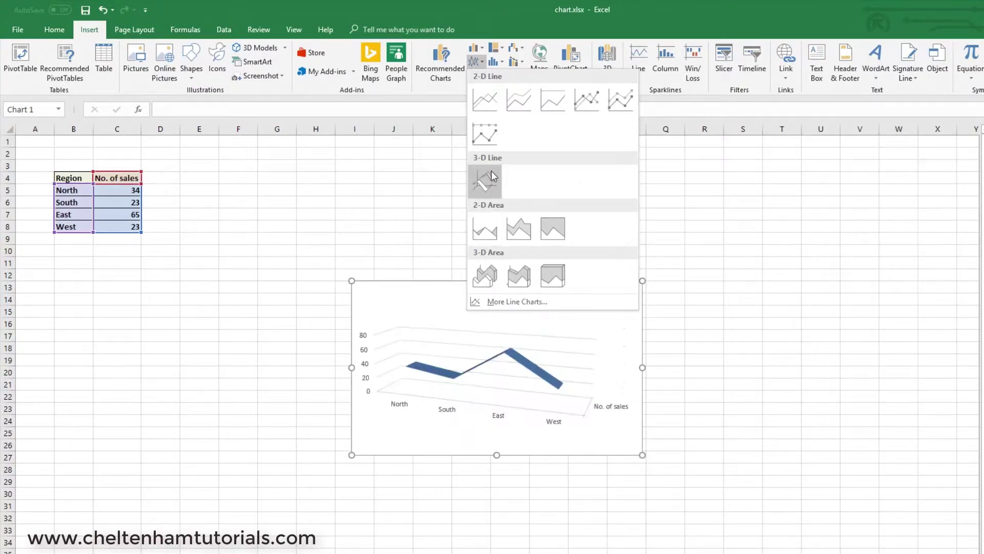
click(494, 105)
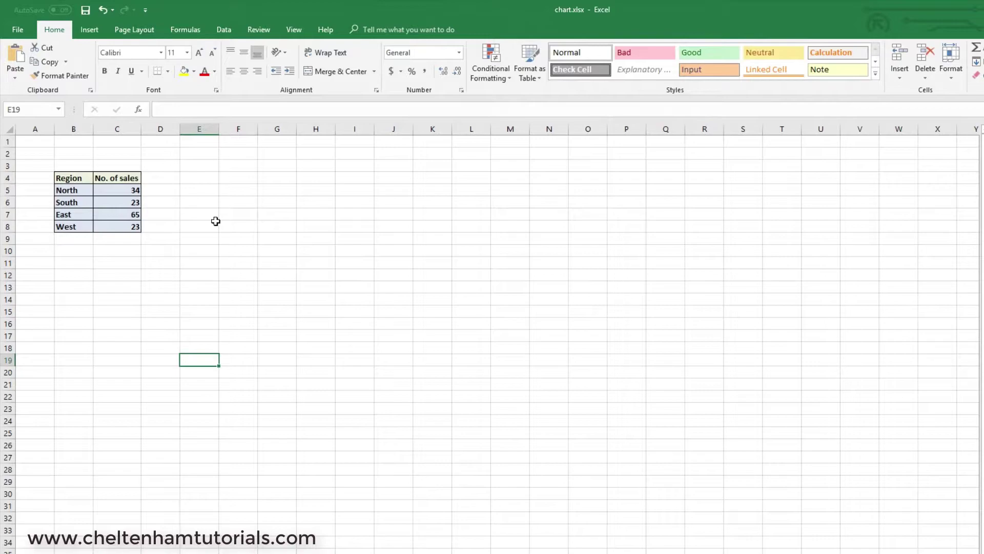
- Insert a 3-D pie chart of the sales by region table and deselect it
click(78, 191)
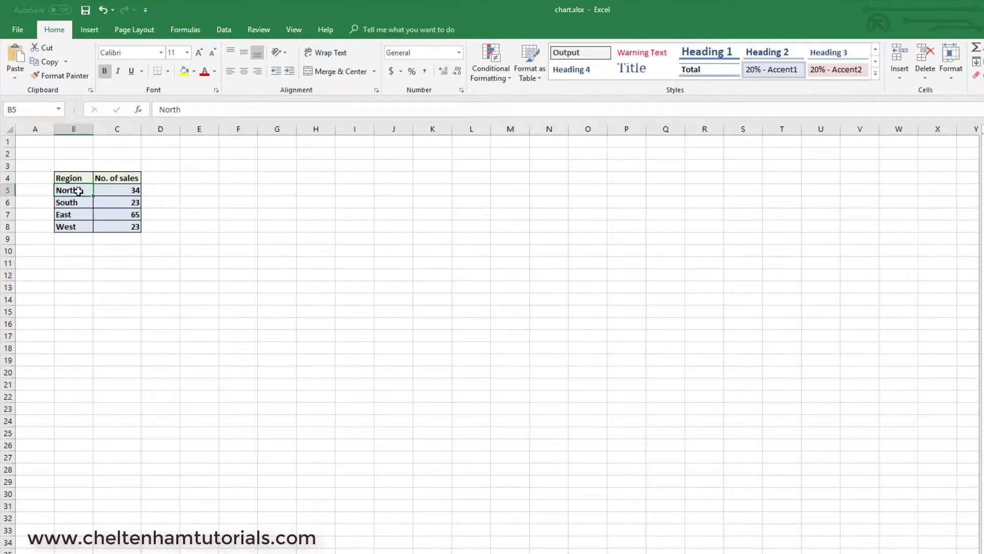
click(89, 30)
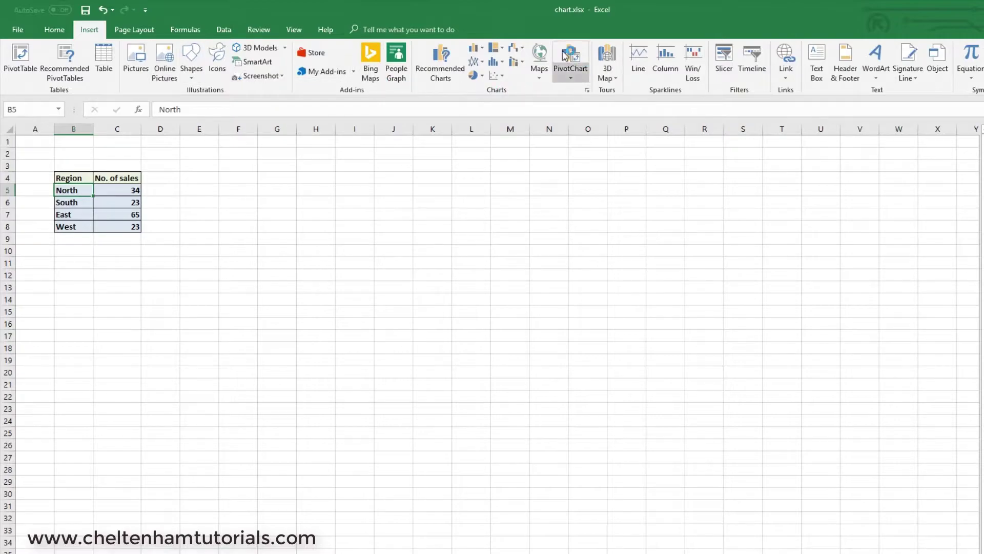
click(477, 78)
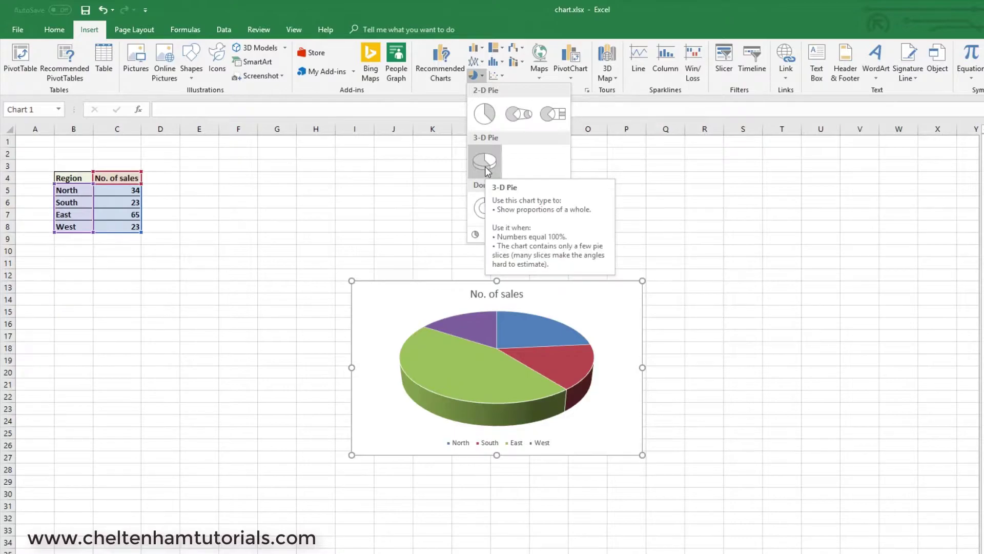
click(485, 162)
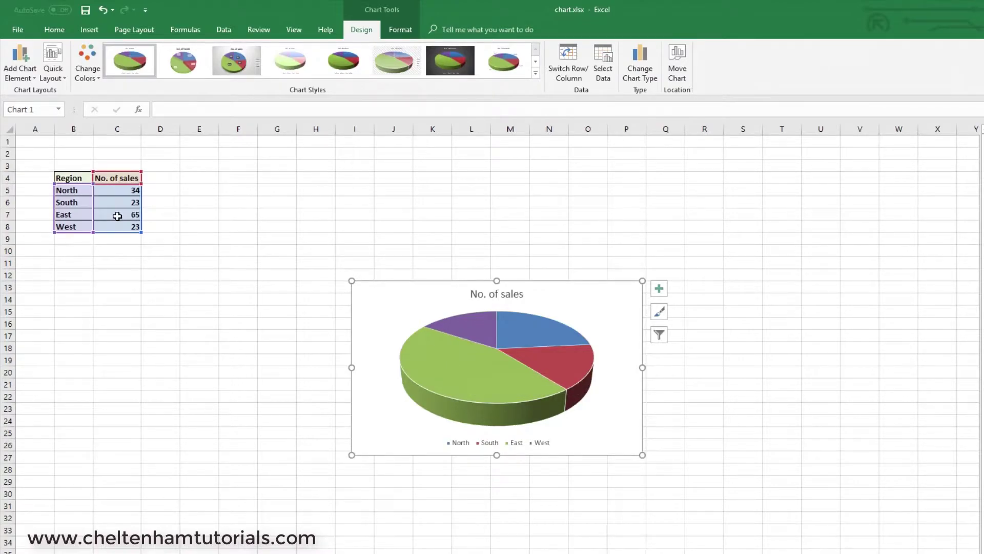
click(263, 238)
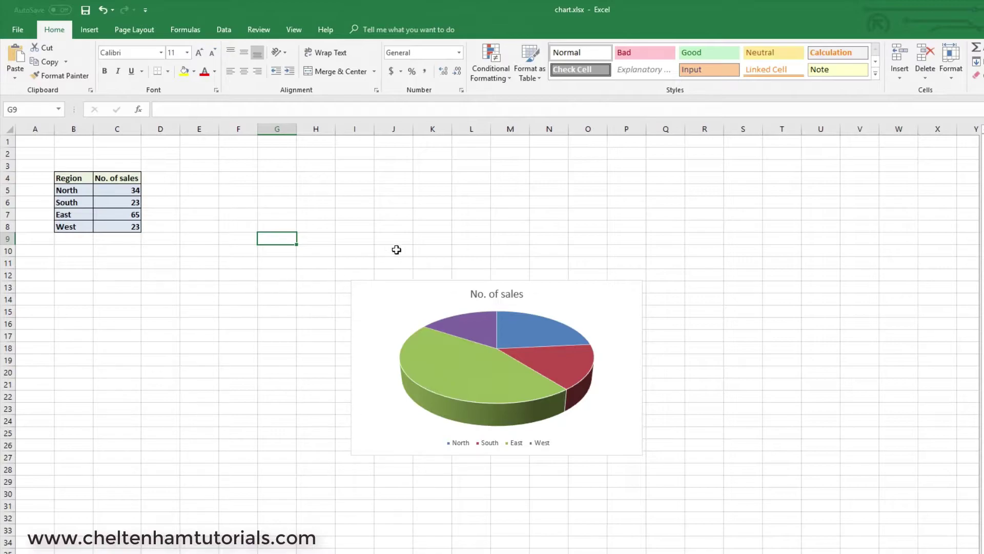
- Delete the 3-D pie chart from the worksheet
click(359, 287)
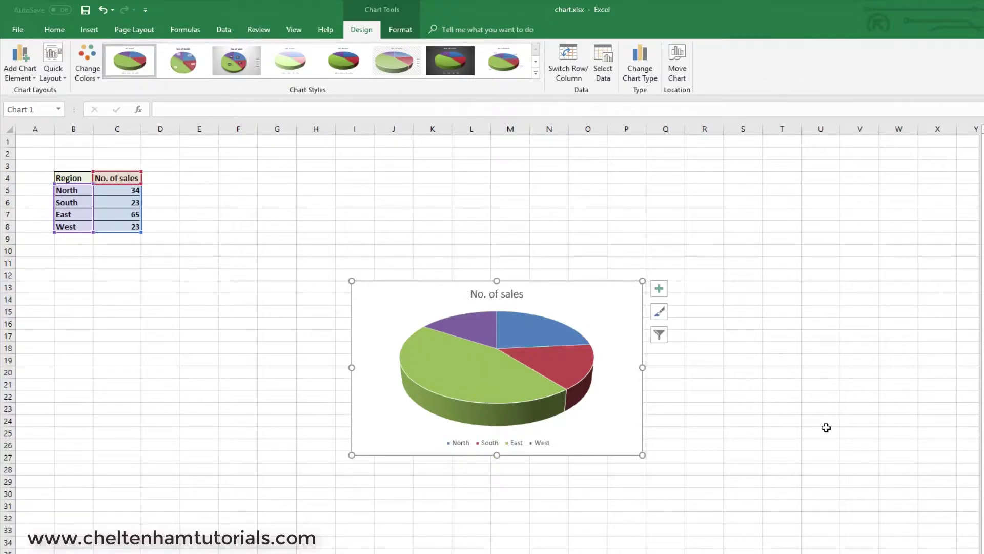
key(Delete)
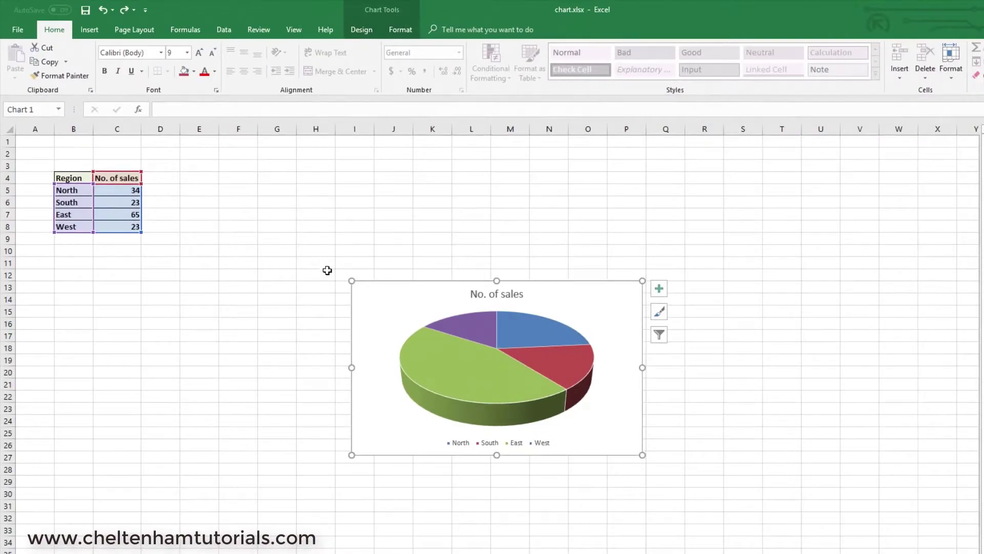
- Enlarge the 3-D pie chart by extending its upper-left corner to about cell F9
drag(351, 280, 235, 233)
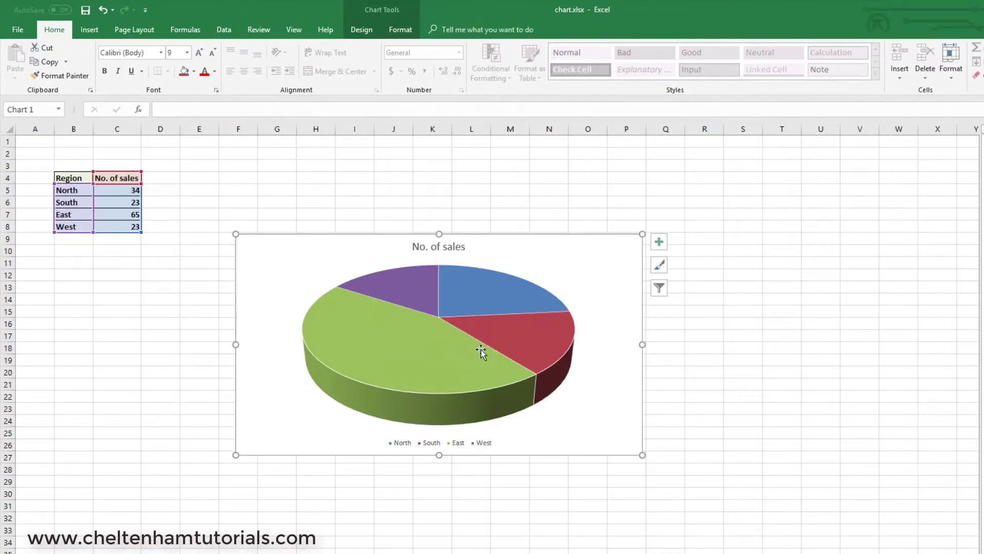
click(322, 275)
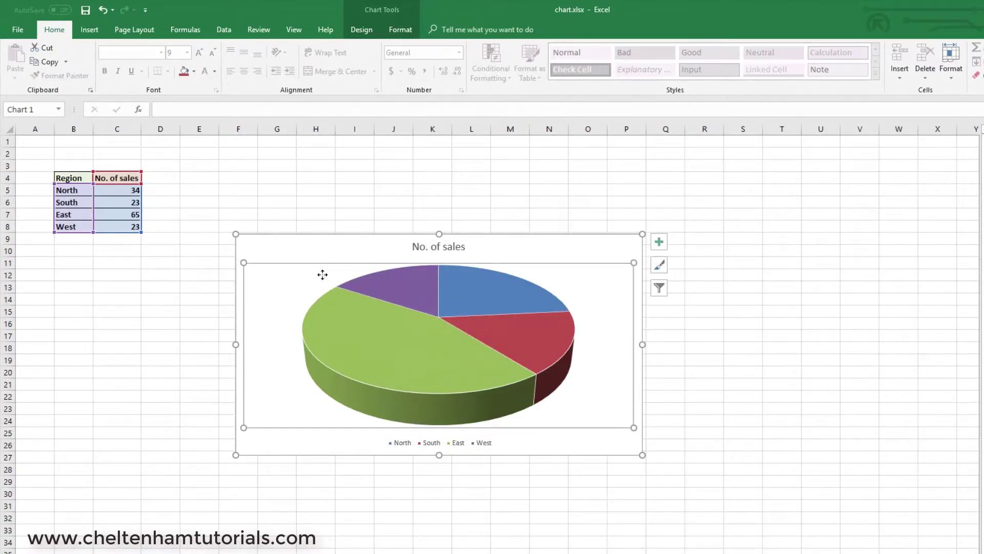
- Change the pie chart's title to "Number of sales" and deselect the chart
click(419, 248)
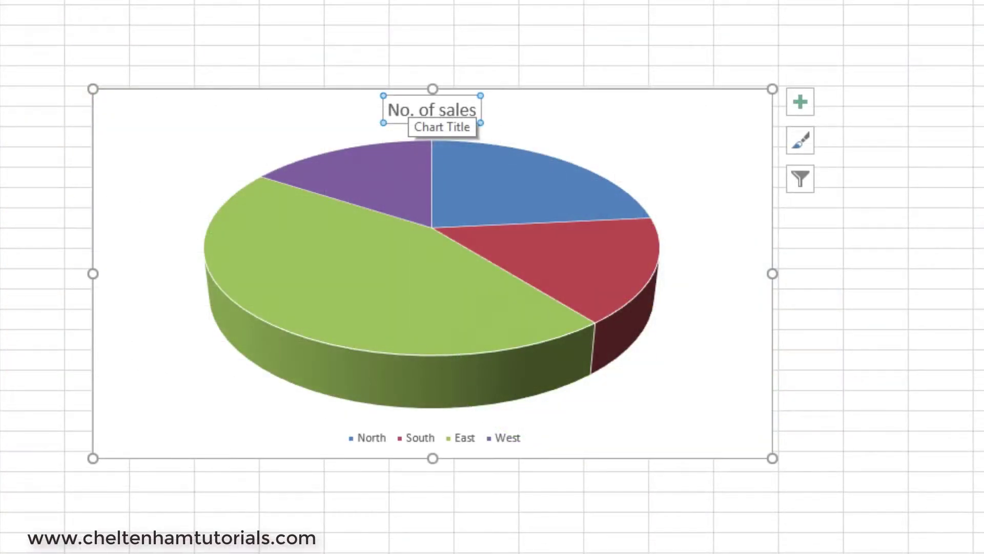
key(Escape)
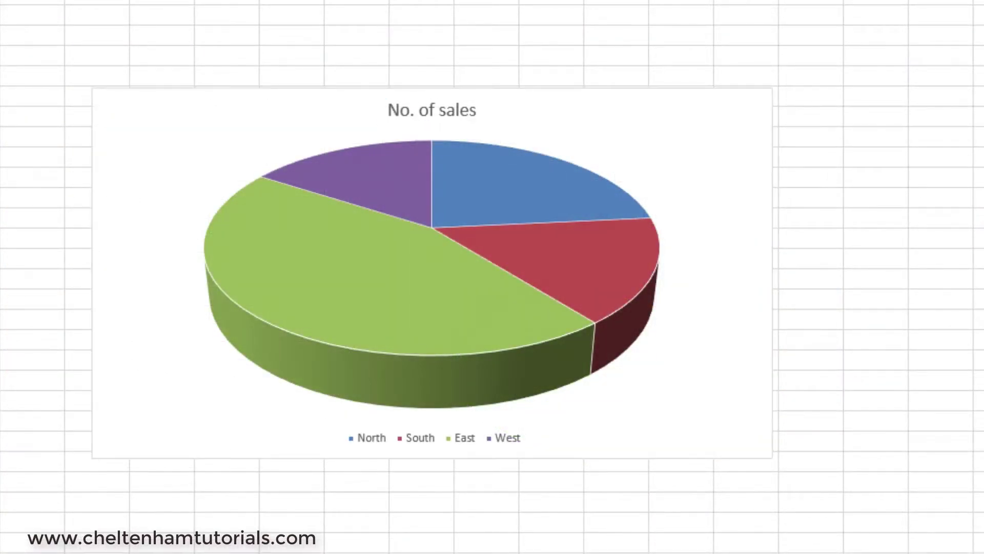
click(438, 116)
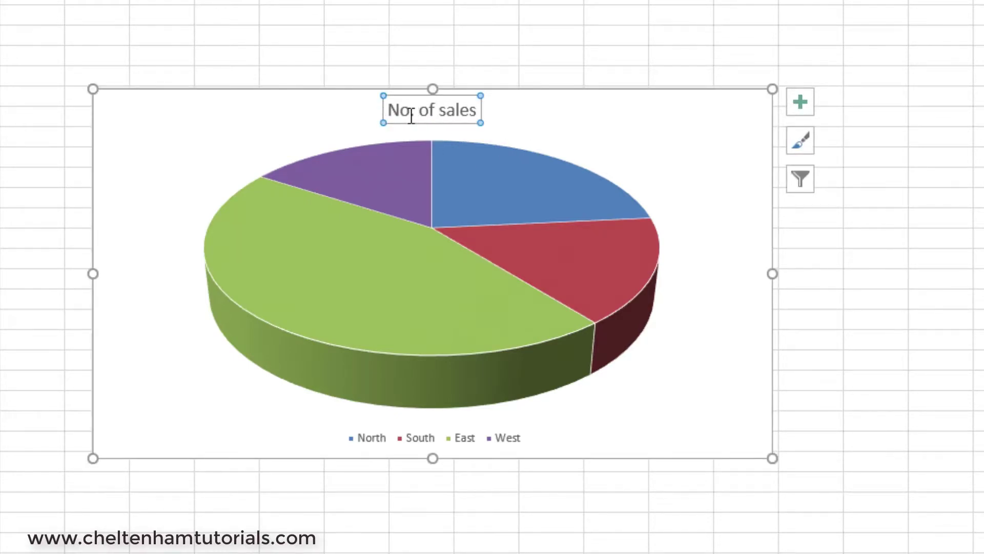
click(410, 117)
text(.)
click(403, 116)
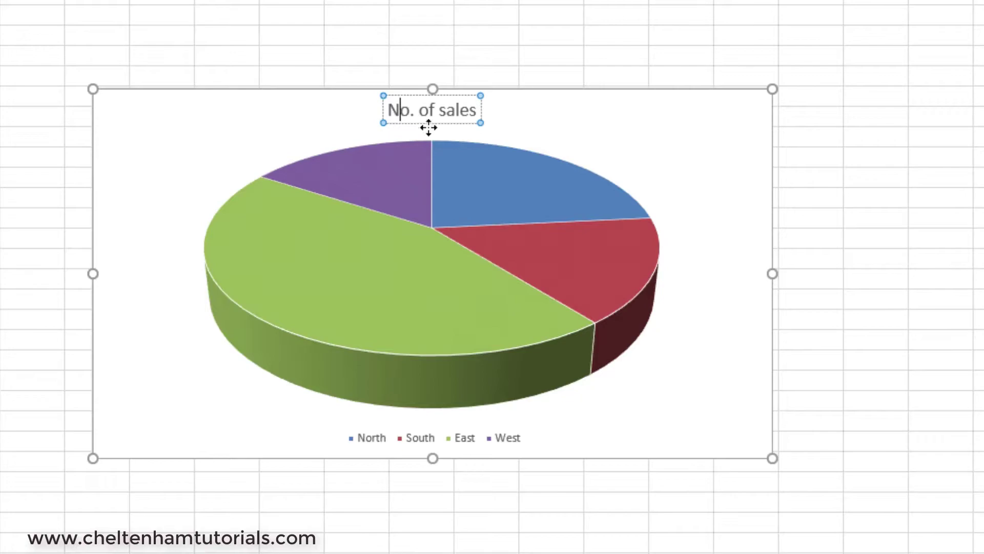
mouse_move(480, 146)
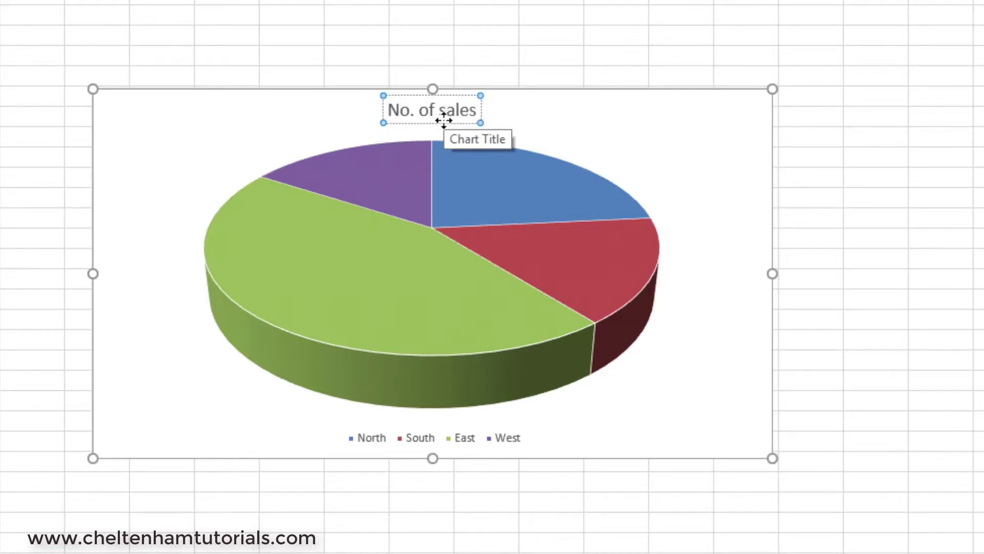
key(Delete)
key(Delete)
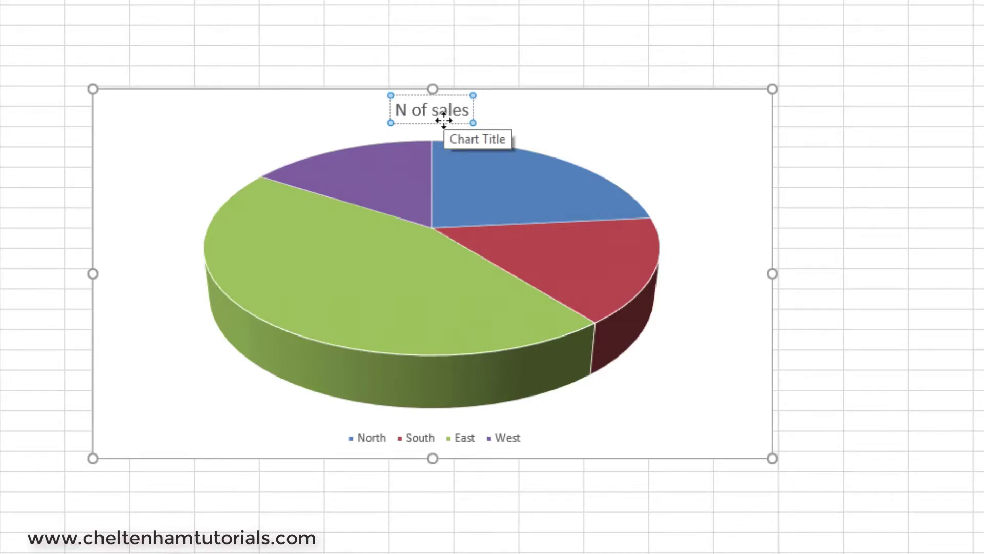
text(umber)
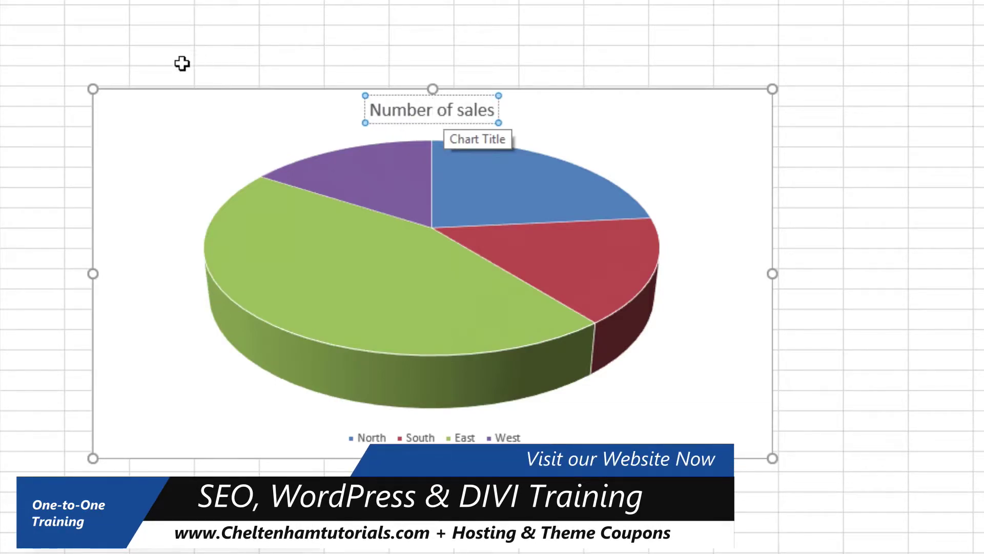
click(185, 12)
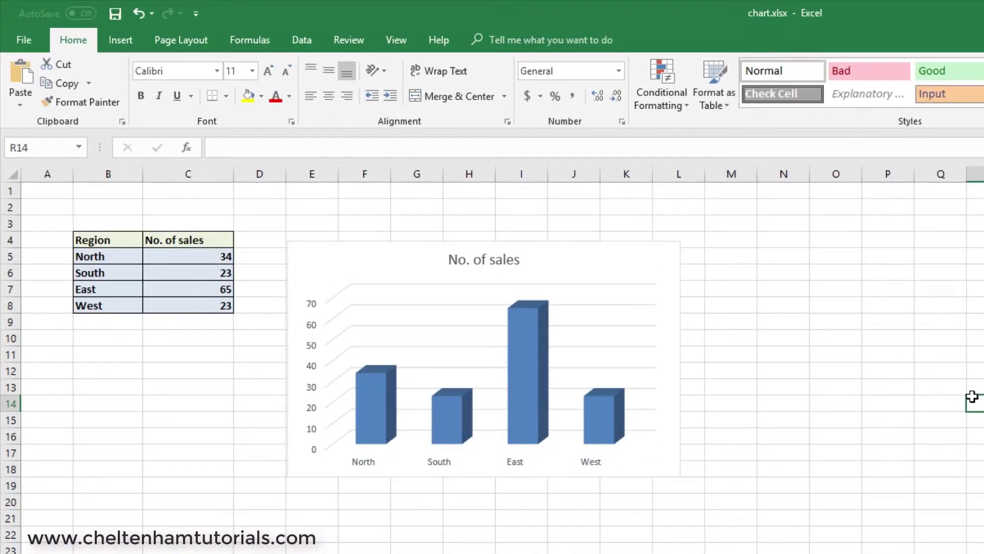
- Format the data series of the 3-D column chart with a red fill on all columns
click(456, 393)
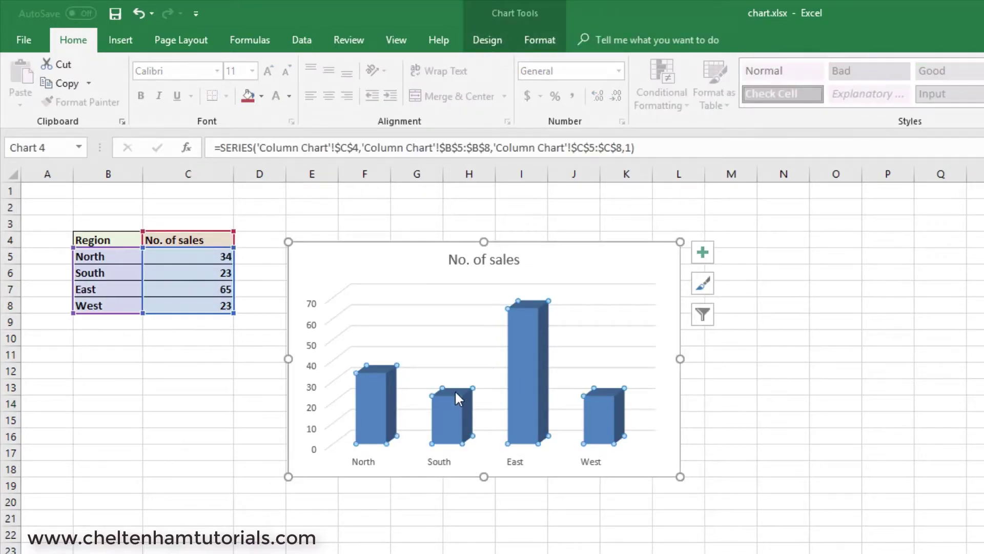
right_click(528, 333)
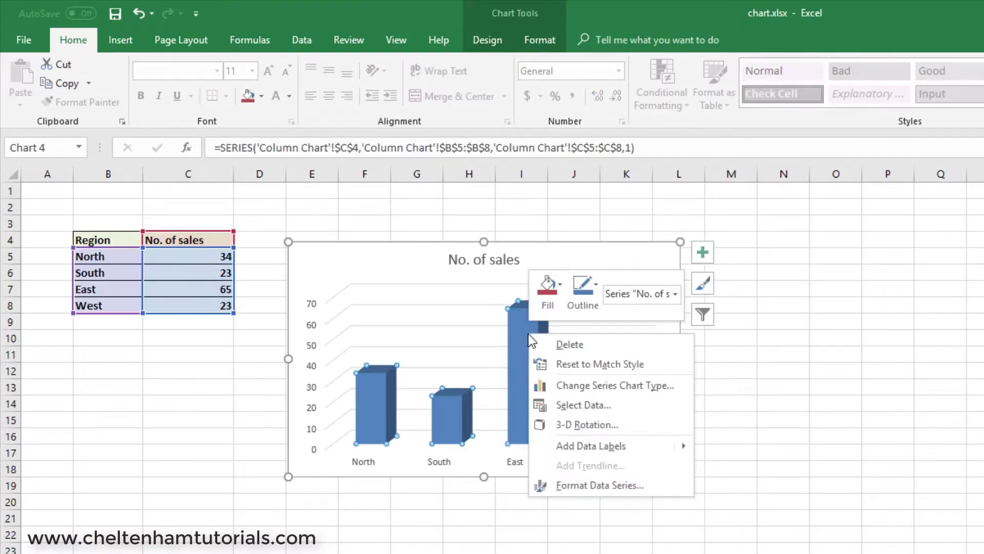
click(574, 484)
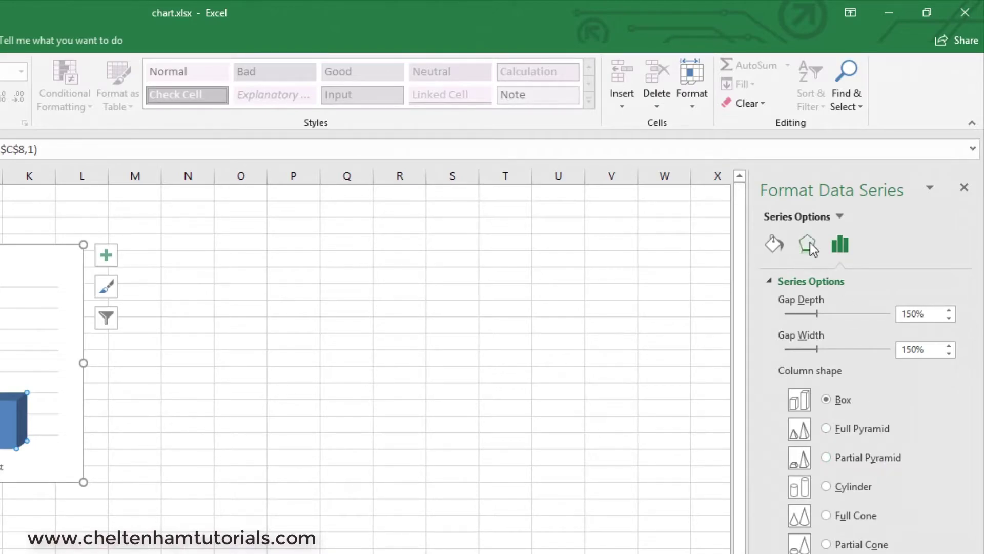
click(773, 247)
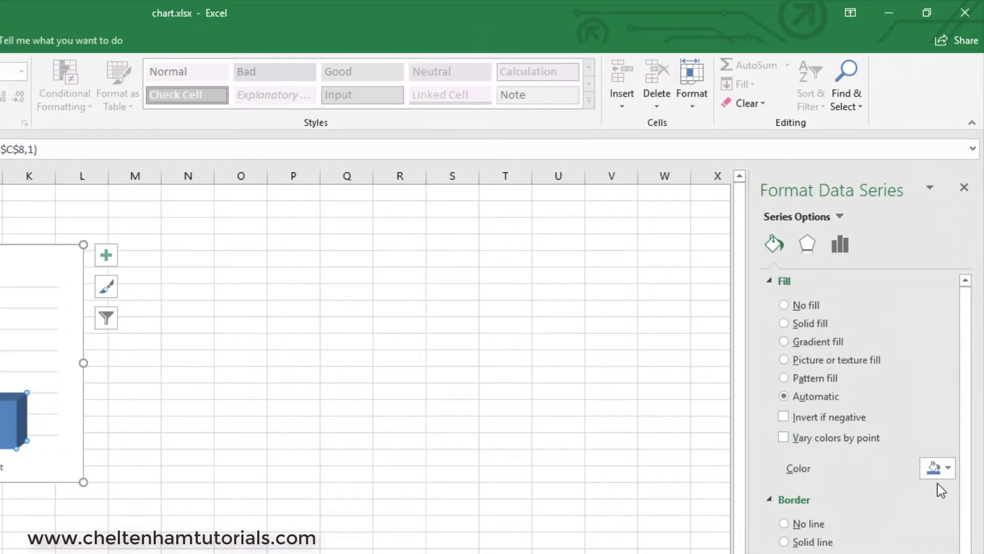
click(948, 468)
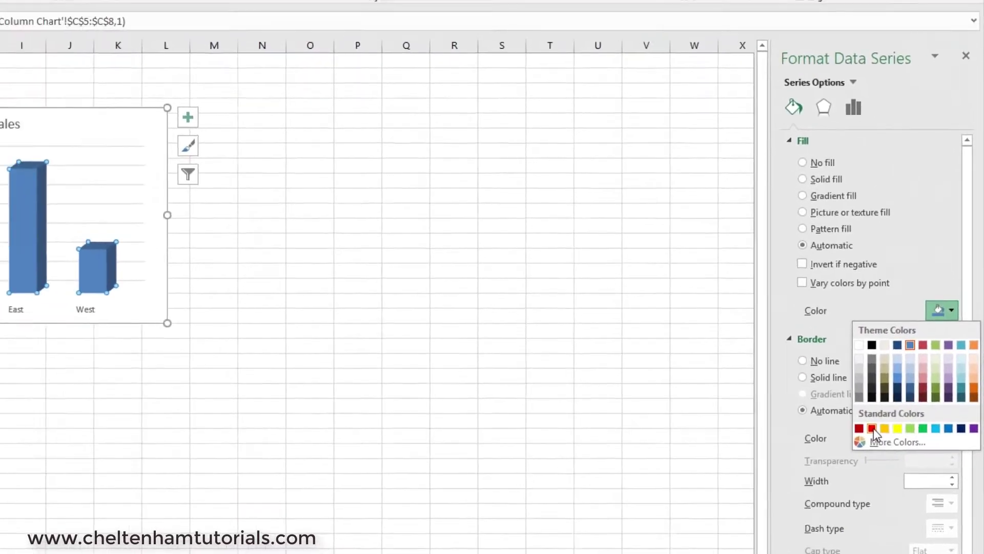
click(860, 415)
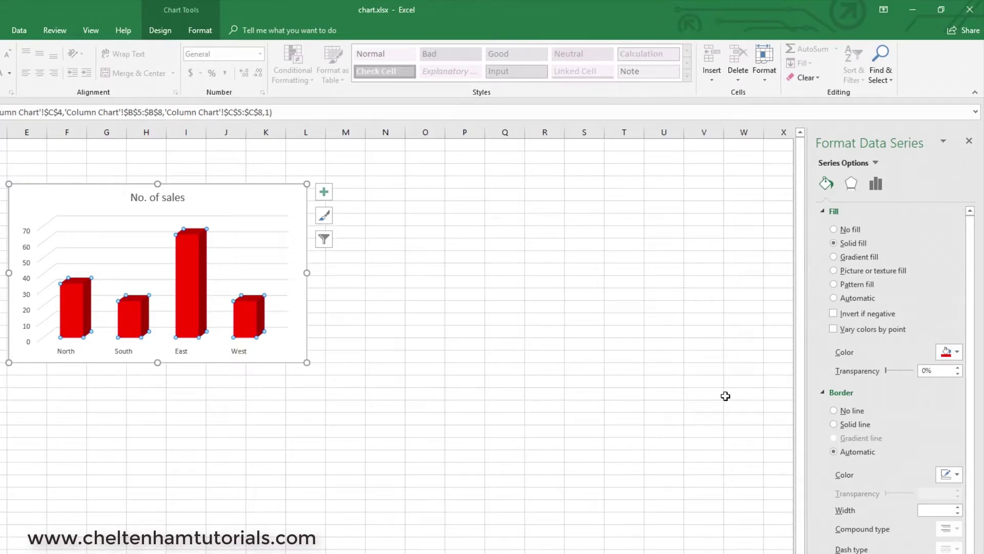
scroll(870, 401, down, 1)
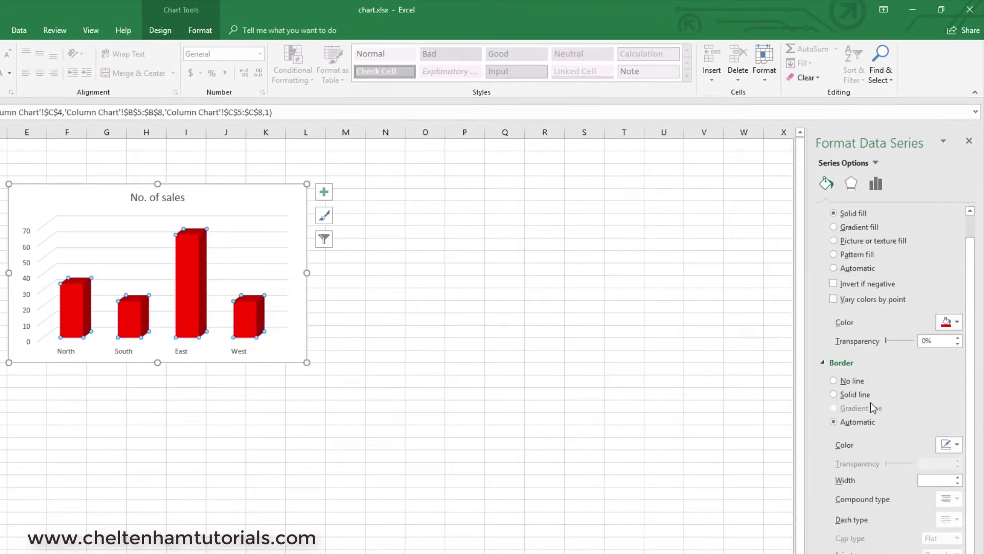
scroll(870, 402, down, 1)
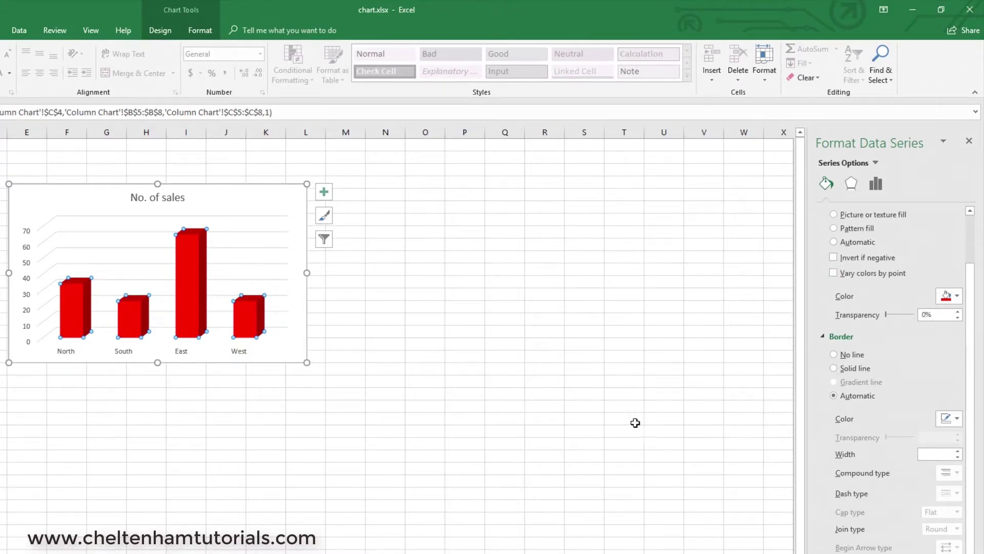
mouse_move(185, 296)
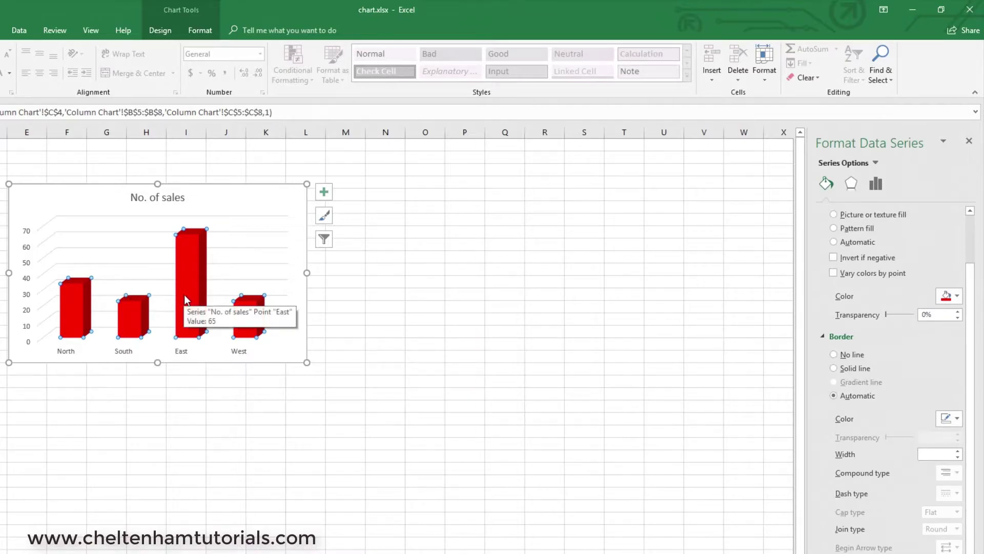
- Select the title and vertical axis of the 3-D column chart in turn and open the title's formatting options
mouse_move(72, 300)
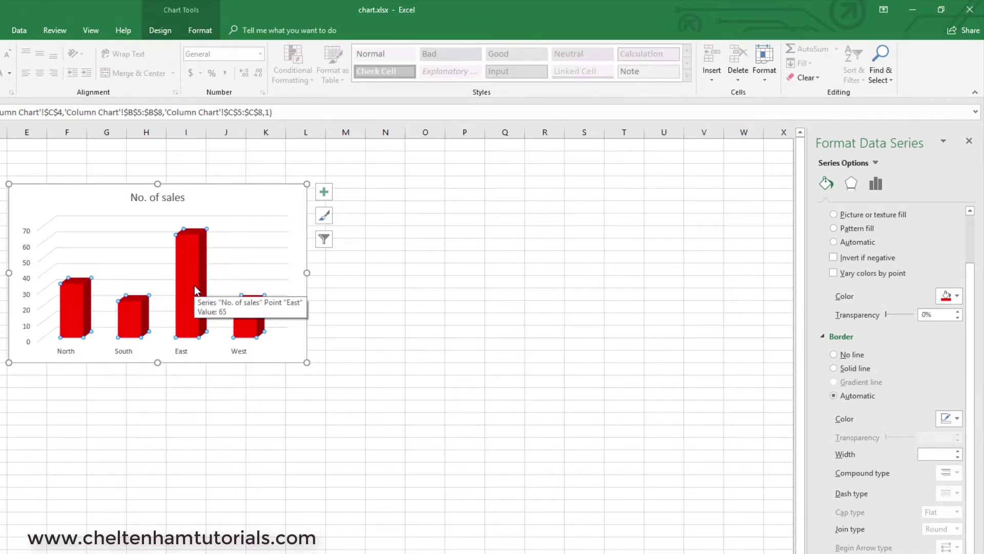
click(164, 201)
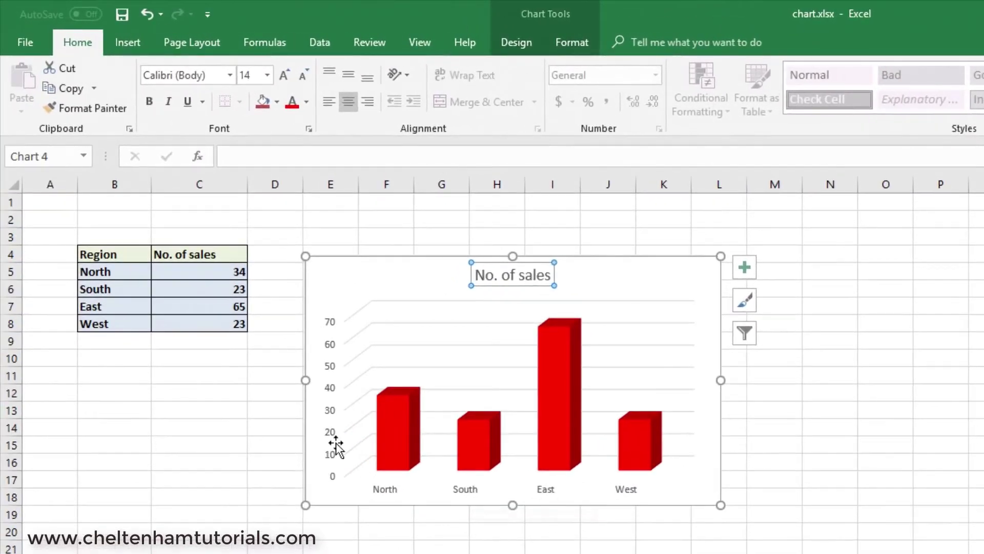
click(331, 328)
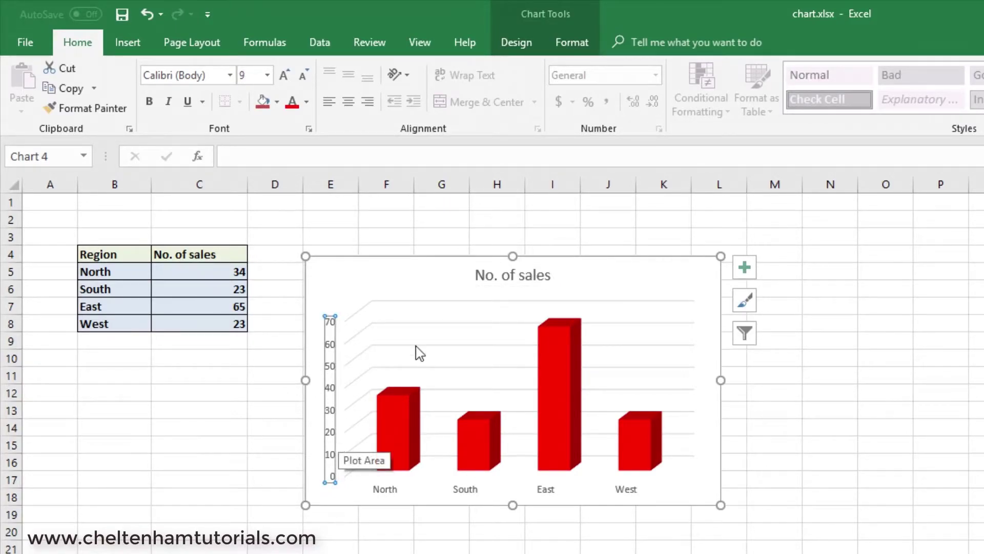
click(504, 275)
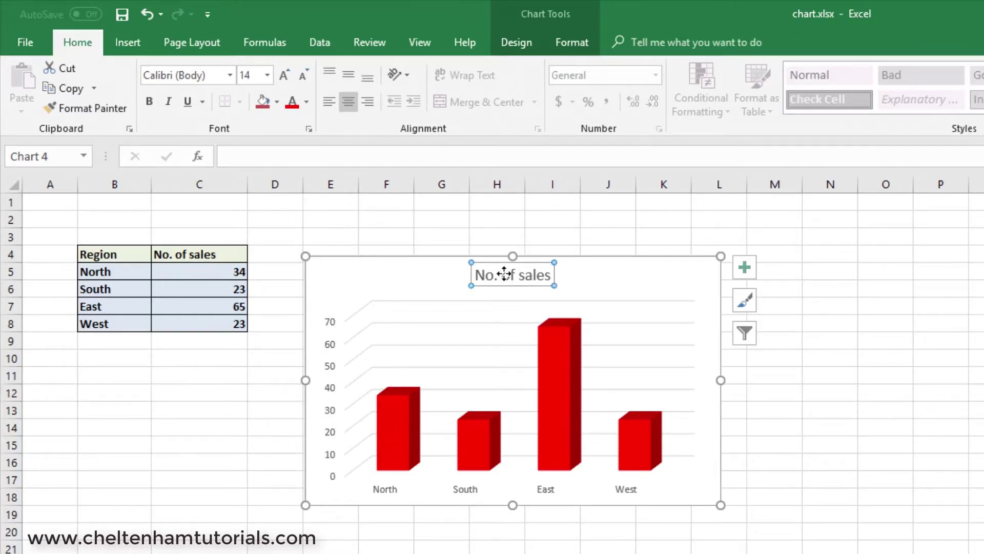
double_click(504, 275)
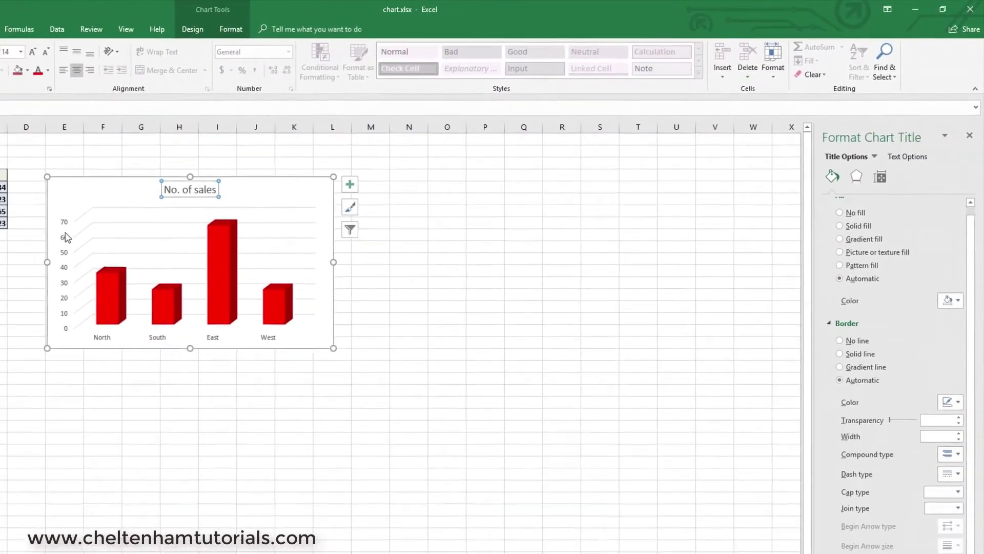
- Set the major unit of the 3-D column chart's vertical axis to 20
click(66, 237)
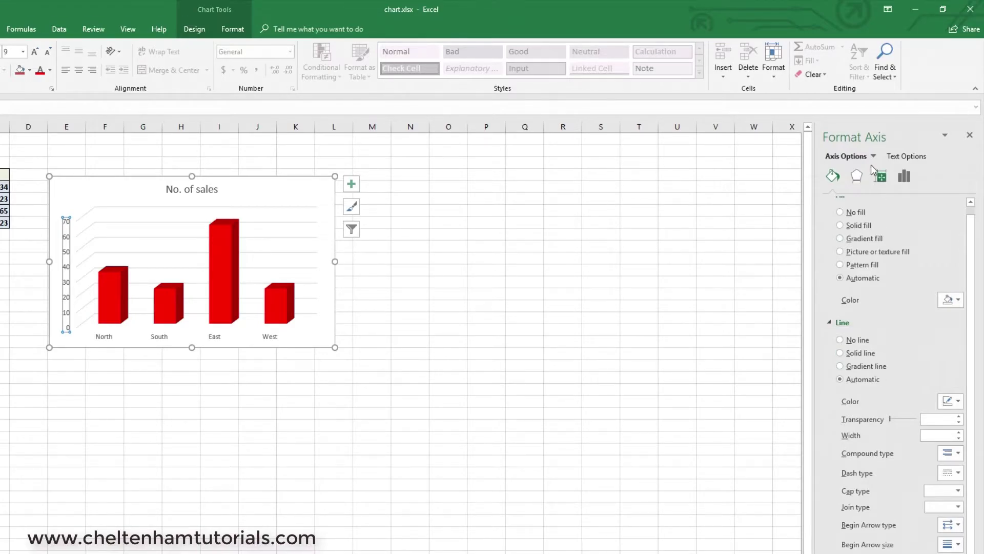
click(856, 181)
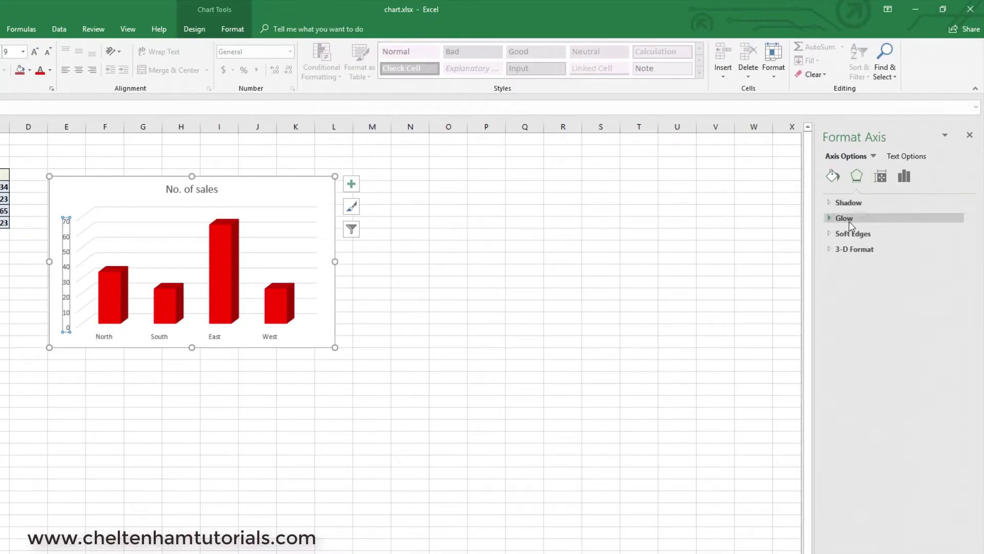
click(903, 176)
click(830, 203)
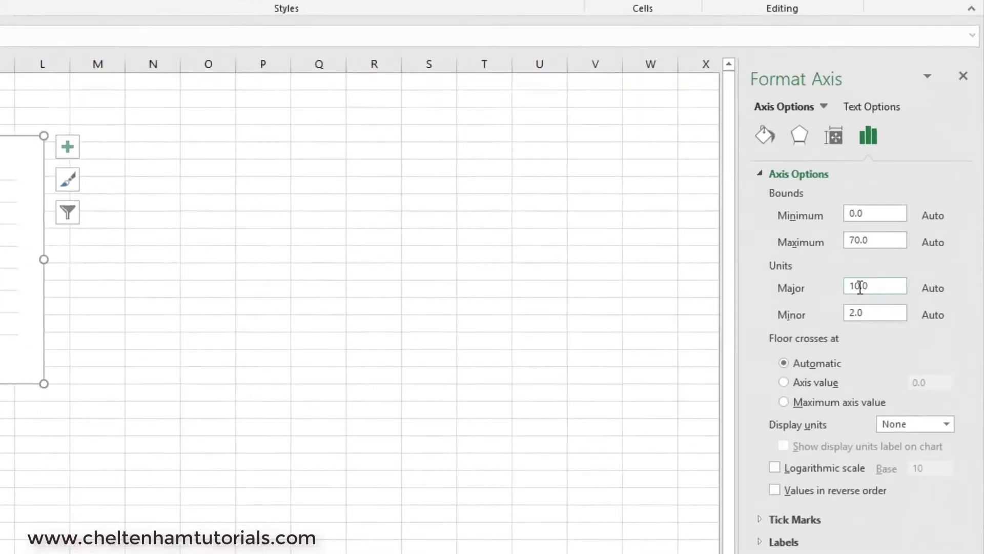
click(898, 280)
key(BackSpace)
key(BackSpace)
text(20)
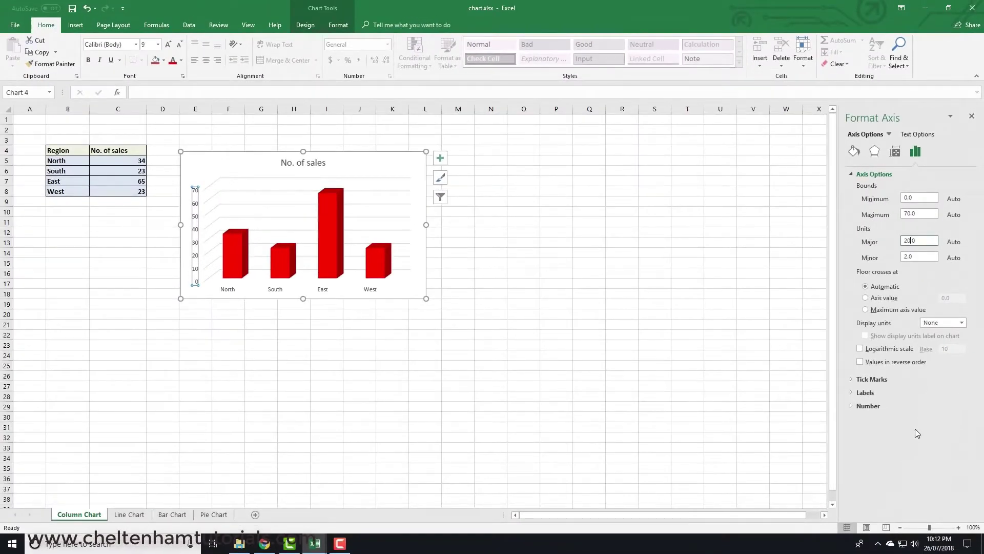
key(Return)
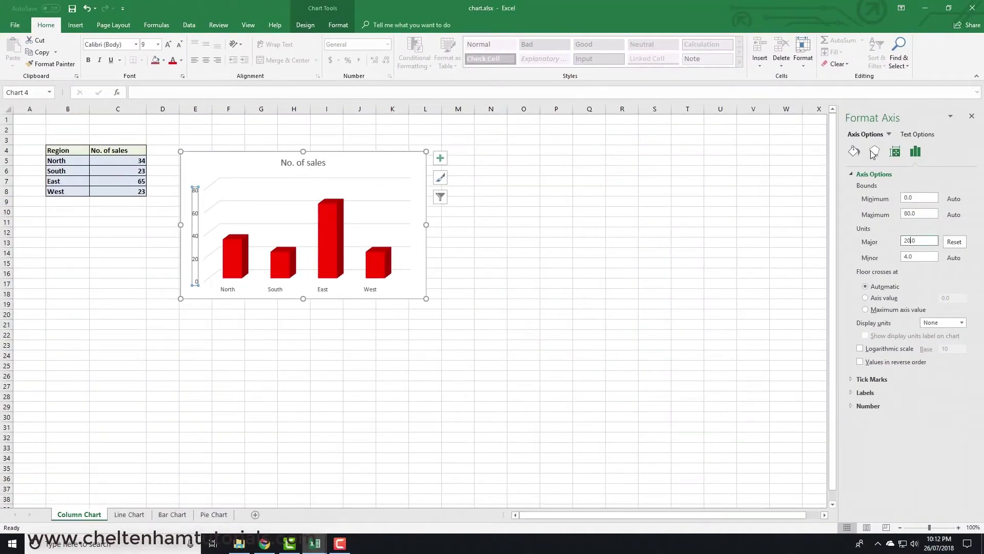
- Give the chart title "No. of sales" a solid teal fill and check its effect and alignment options
click(295, 165)
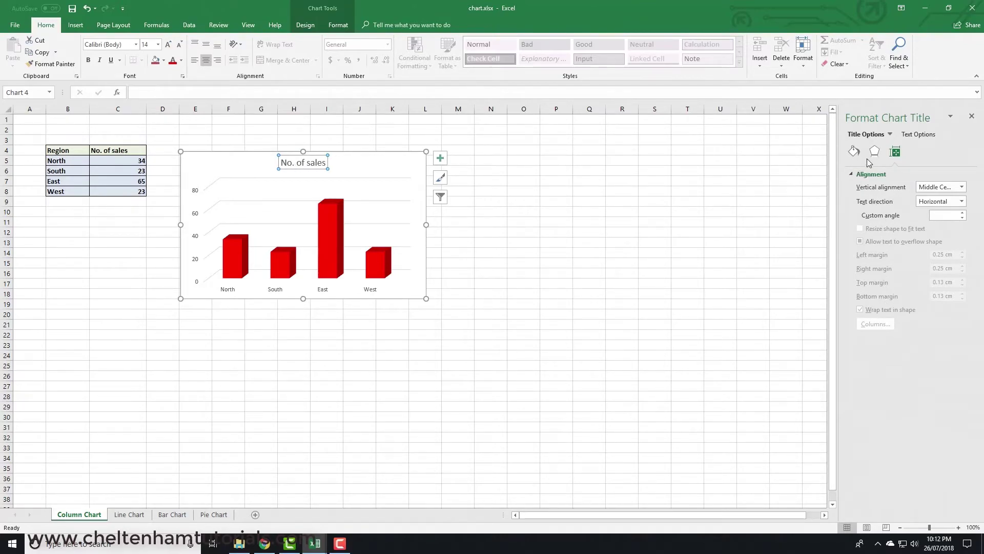
click(853, 151)
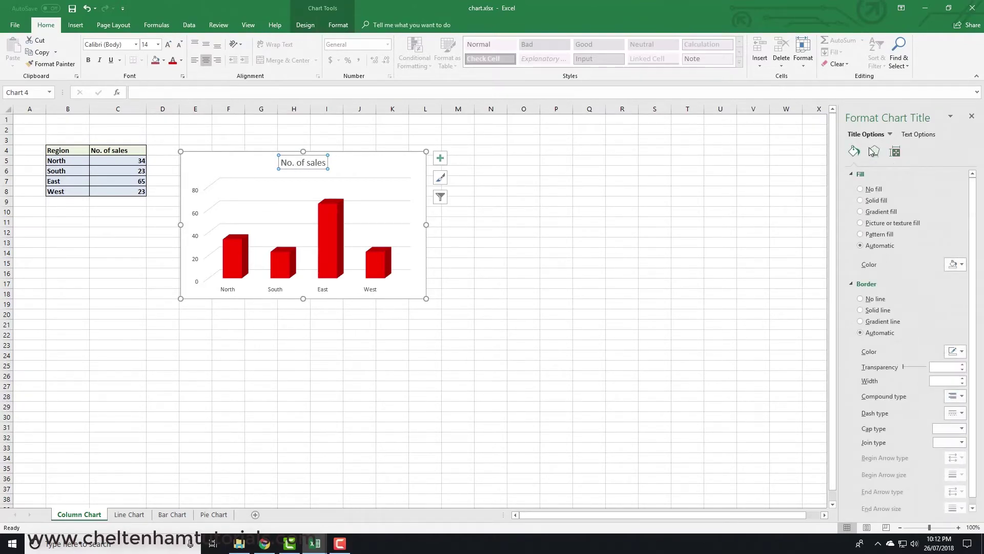
click(879, 203)
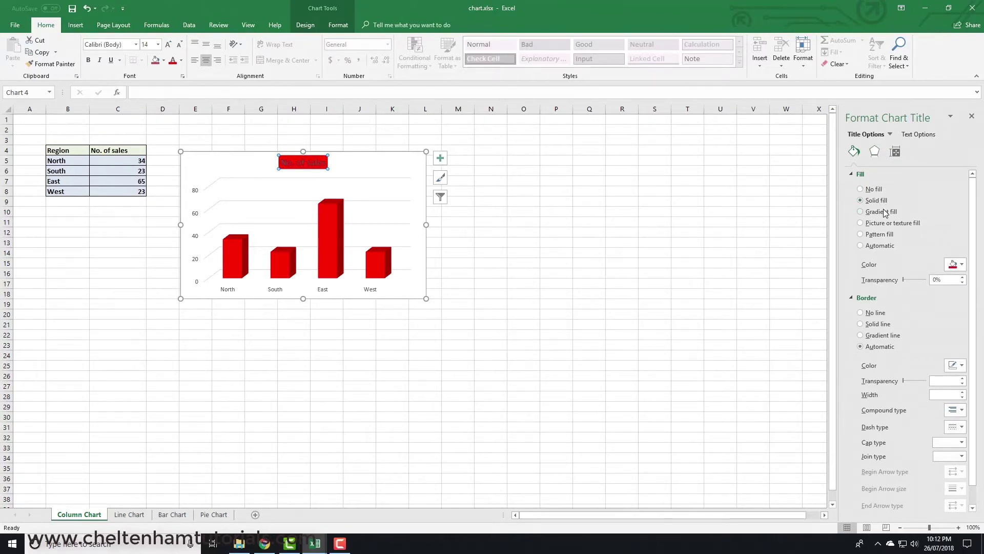
click(954, 264)
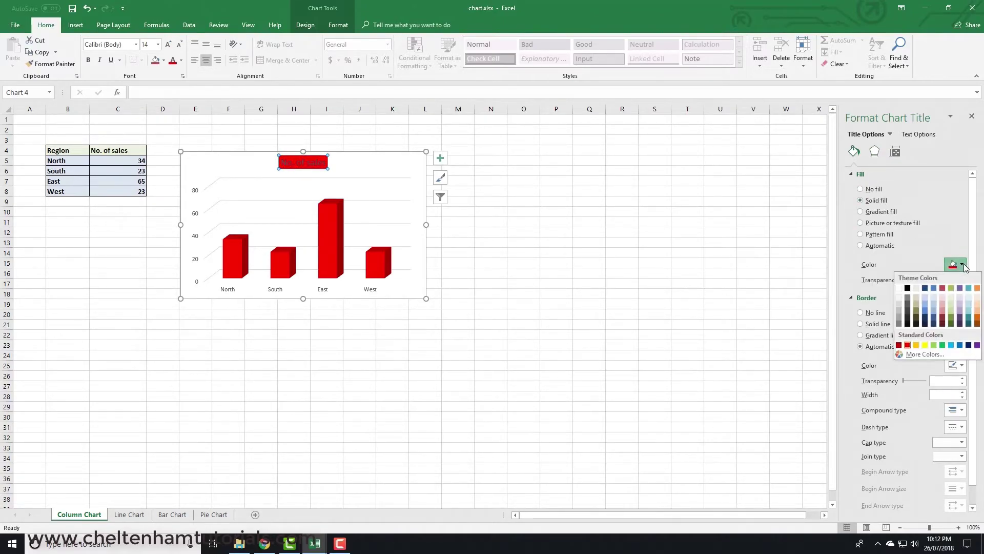
click(951, 298)
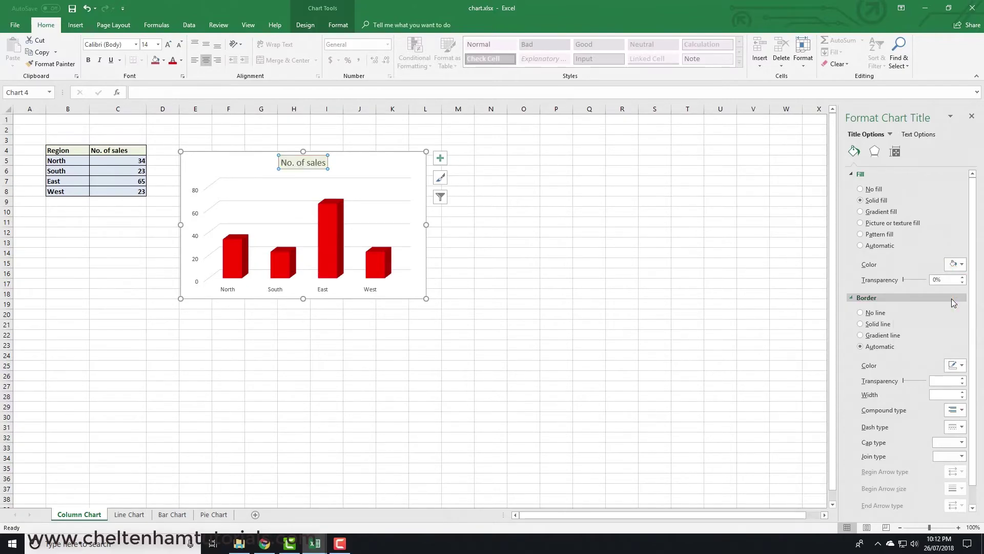
click(956, 264)
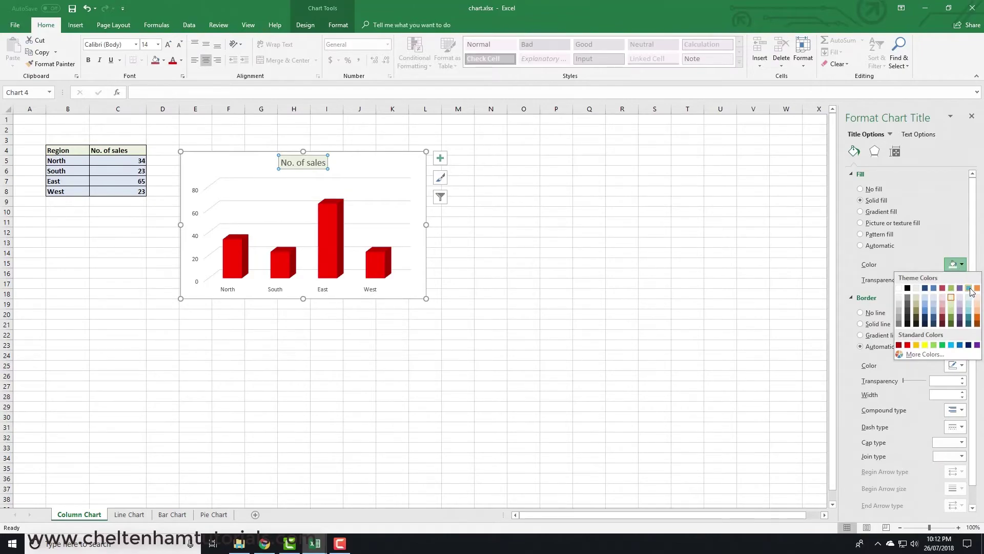
click(968, 306)
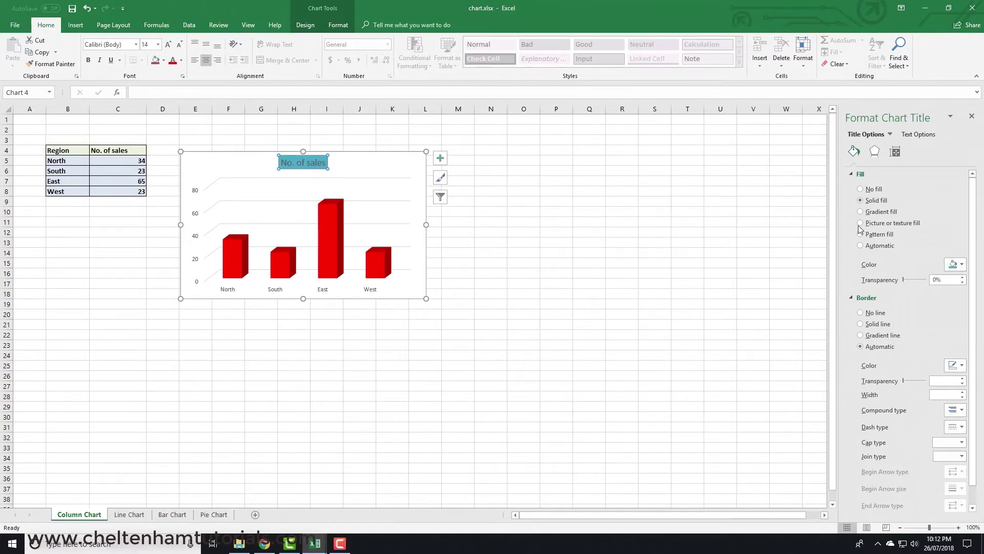
click(876, 154)
click(854, 151)
click(895, 151)
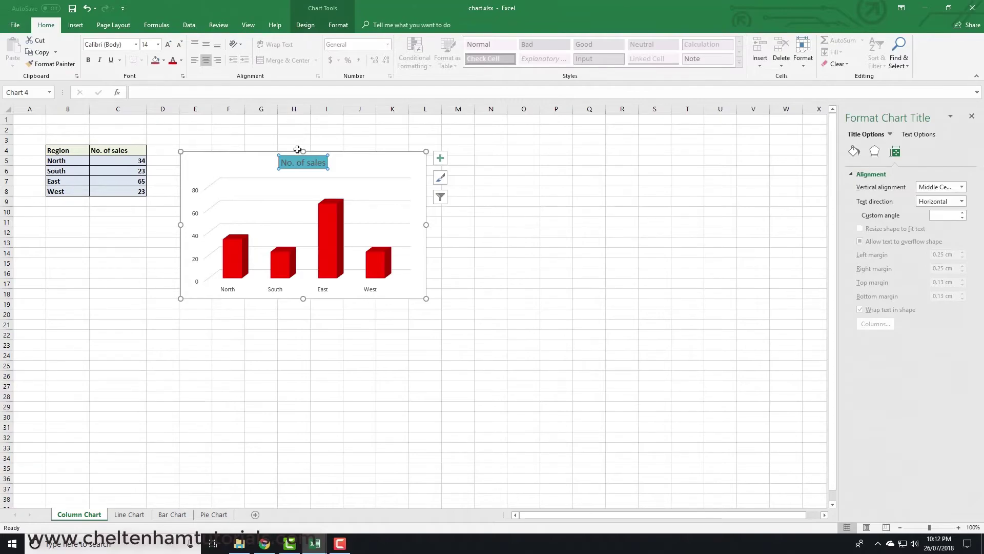
- Fill the whole chart area with solid teal and deselect the chart
click(230, 292)
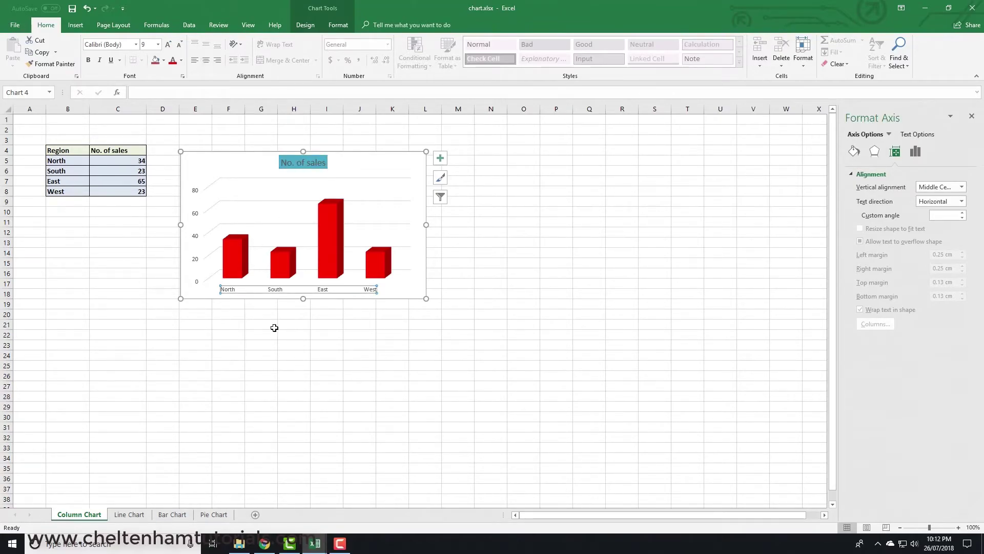
click(415, 162)
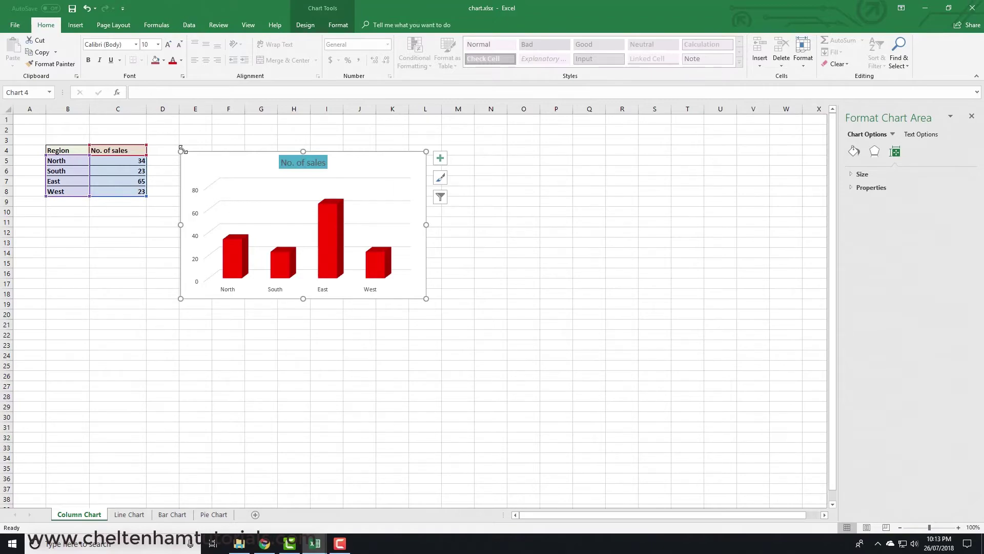
click(854, 152)
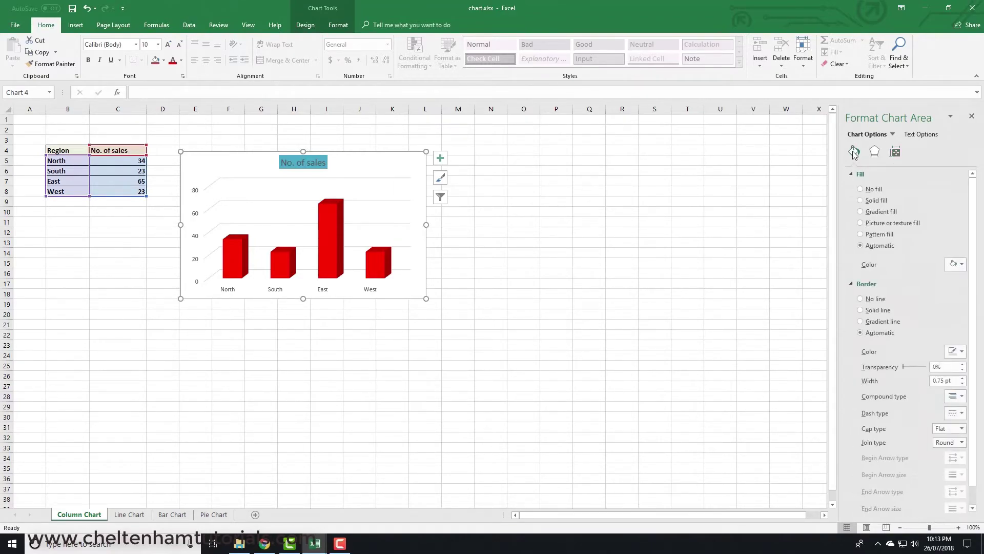
click(870, 201)
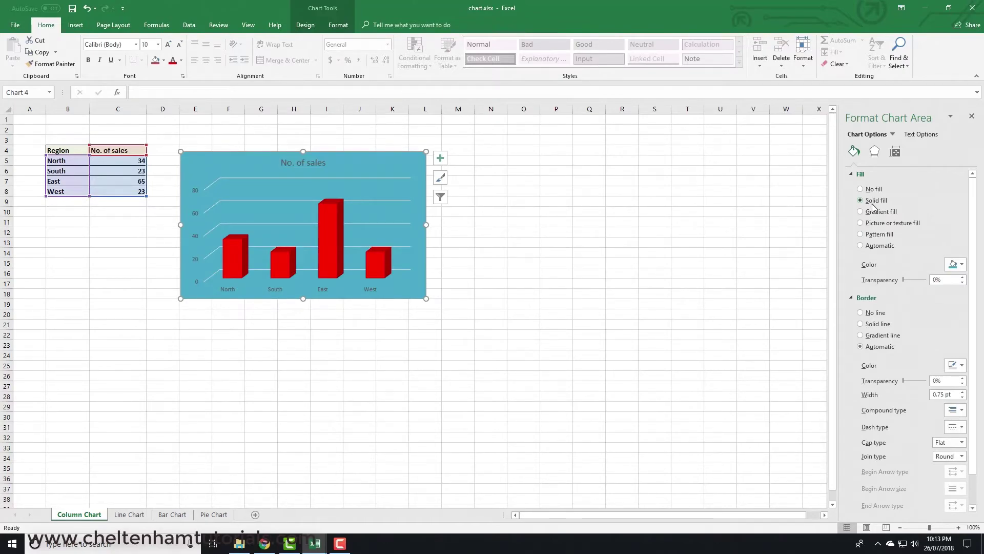
click(601, 251)
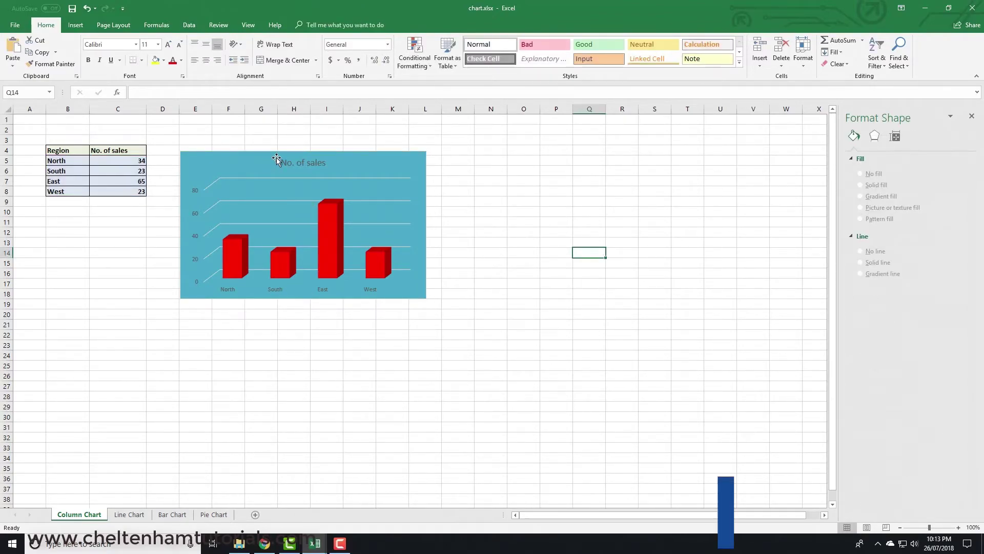
- Examine the formatting options offered for the chart's title, data series and axes
click(298, 164)
click(298, 164)
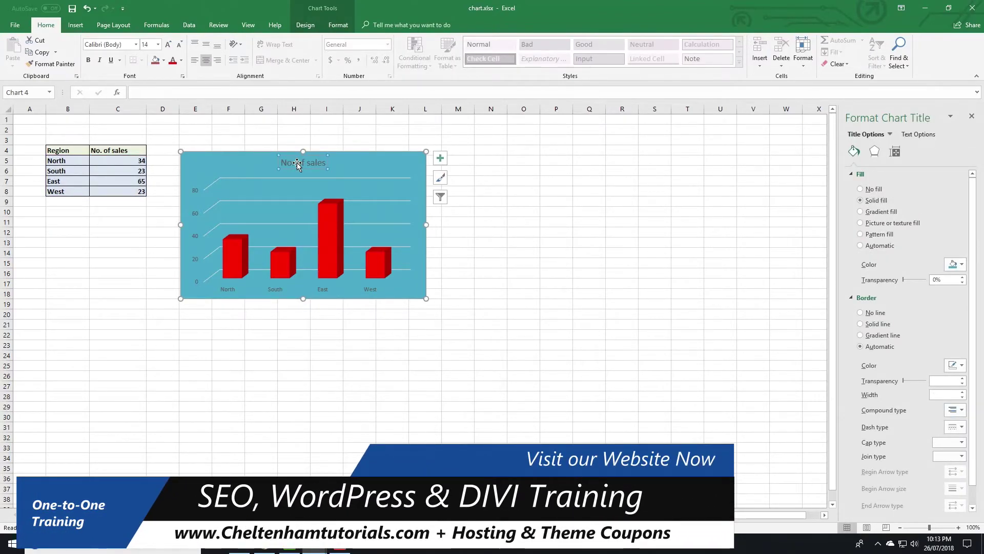
click(332, 214)
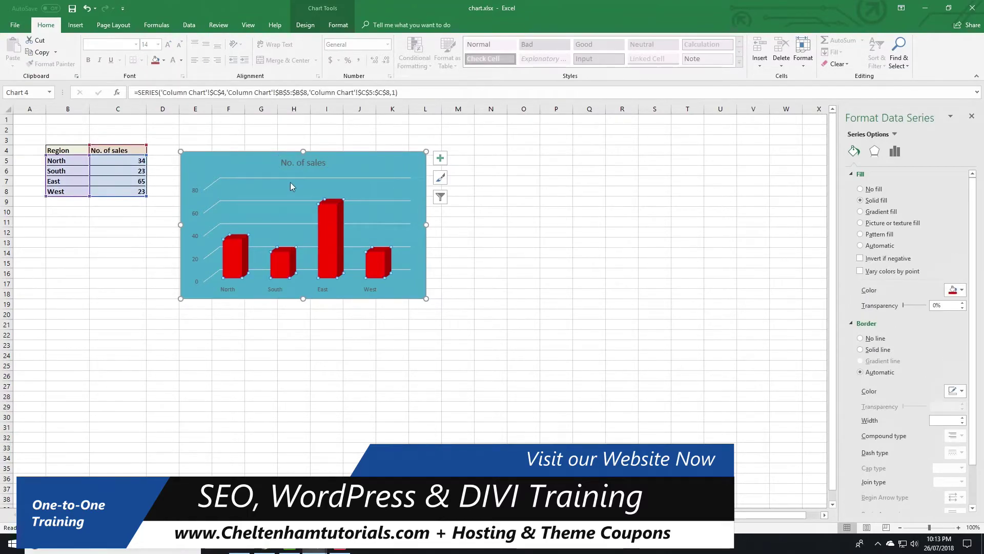
click(197, 191)
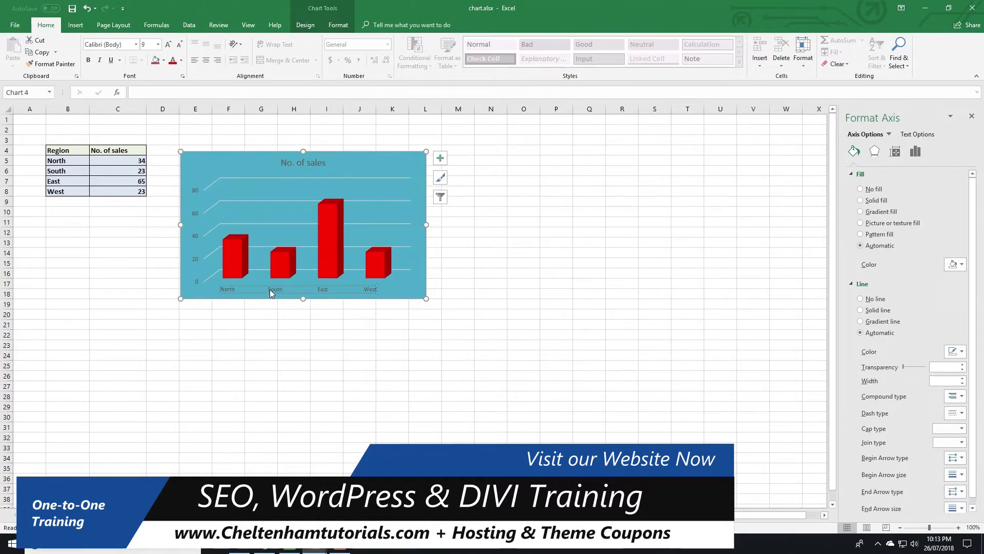
click(288, 334)
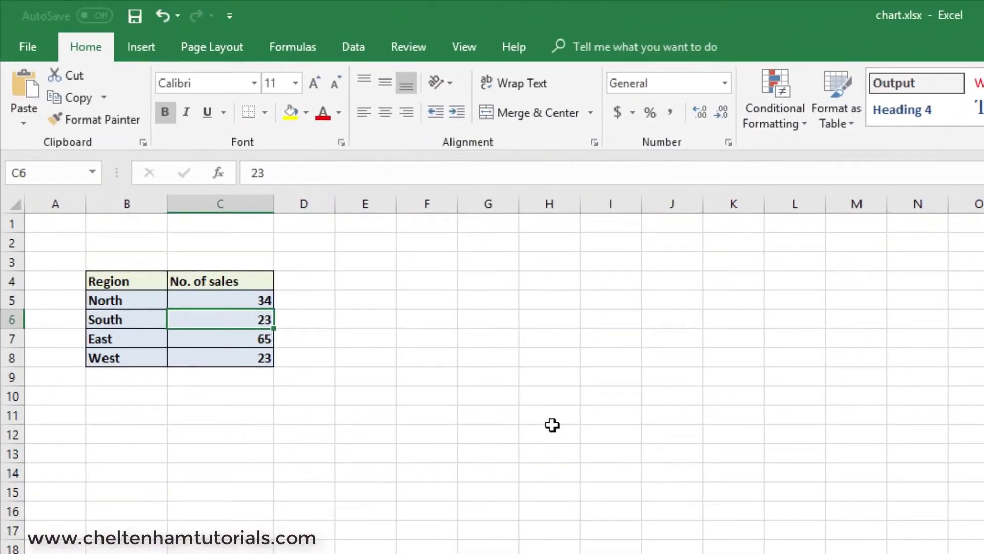
- Insert a 2-D clustered column chart from the regional sales table
click(144, 46)
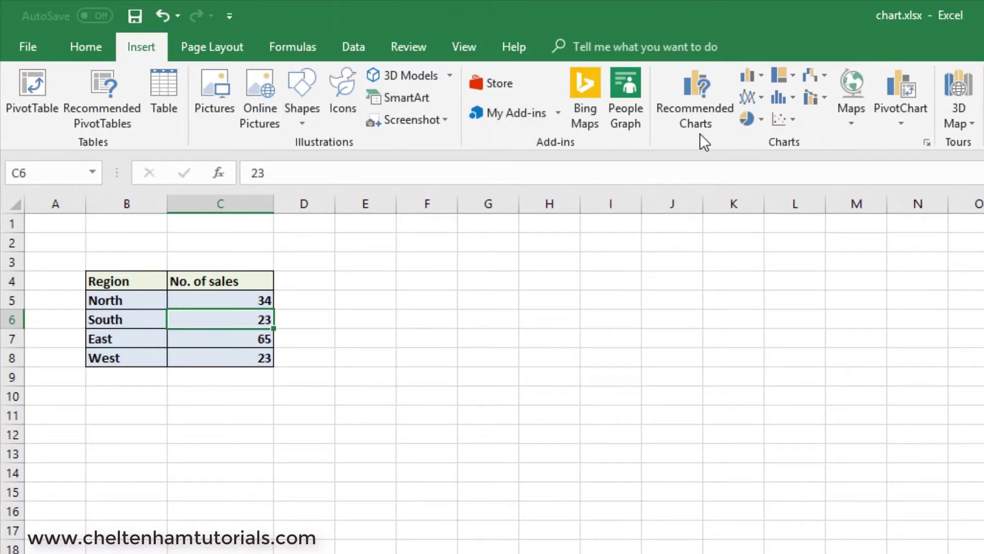
click(754, 75)
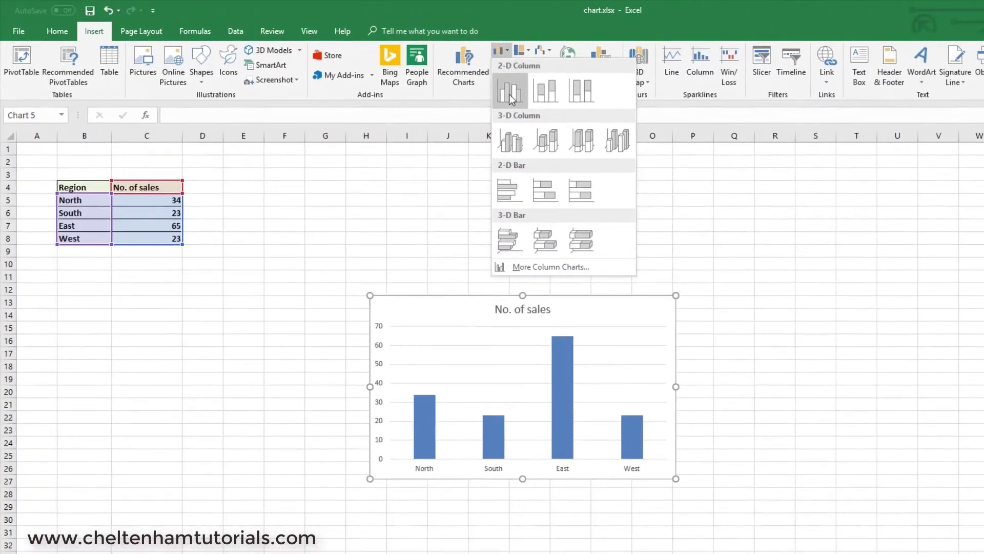
click(555, 103)
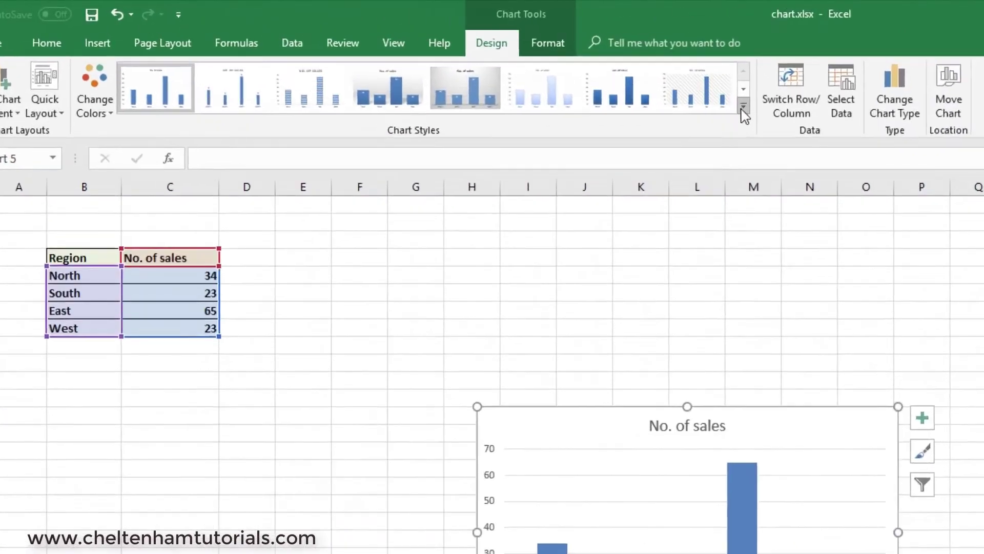
- Apply the chart style with a dark gradient background and glossy blue columns, and deselect the chart
click(743, 107)
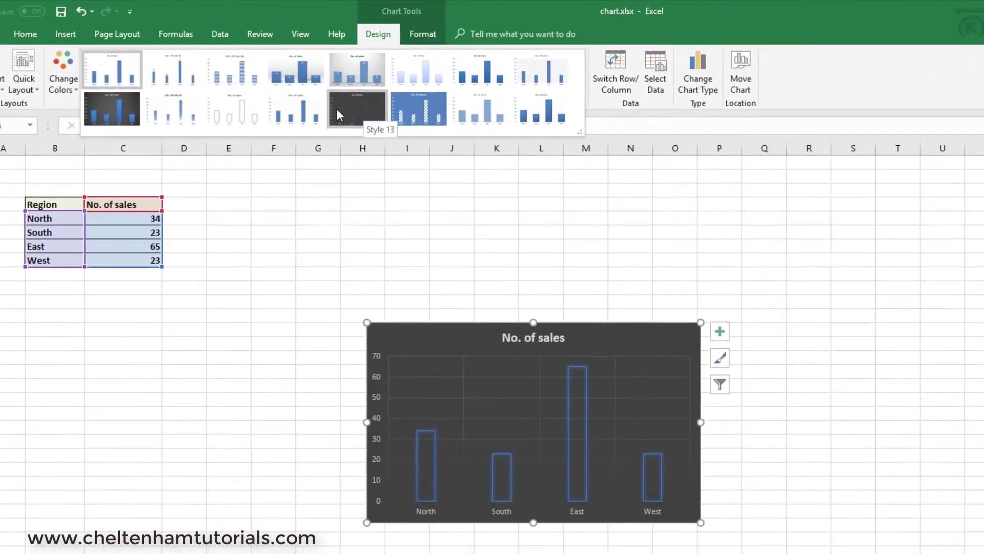
click(146, 129)
click(304, 270)
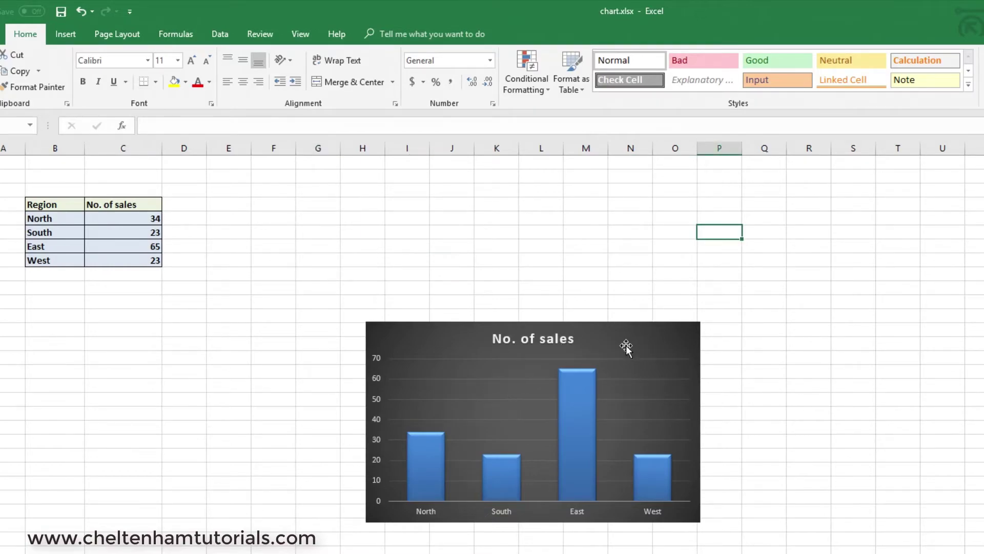
- Select the major gridlines of the dark column chart and view the chart design and format tools
click(518, 382)
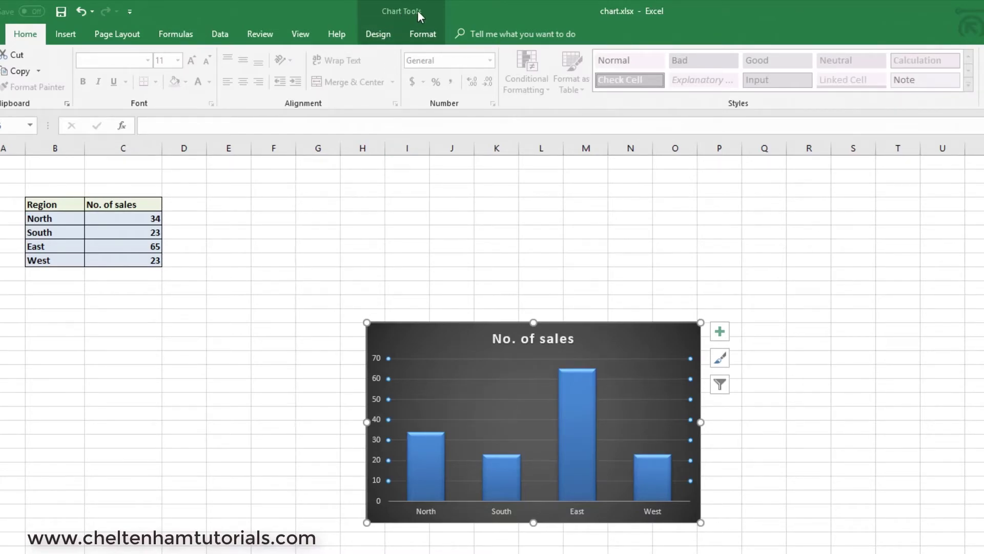
click(377, 35)
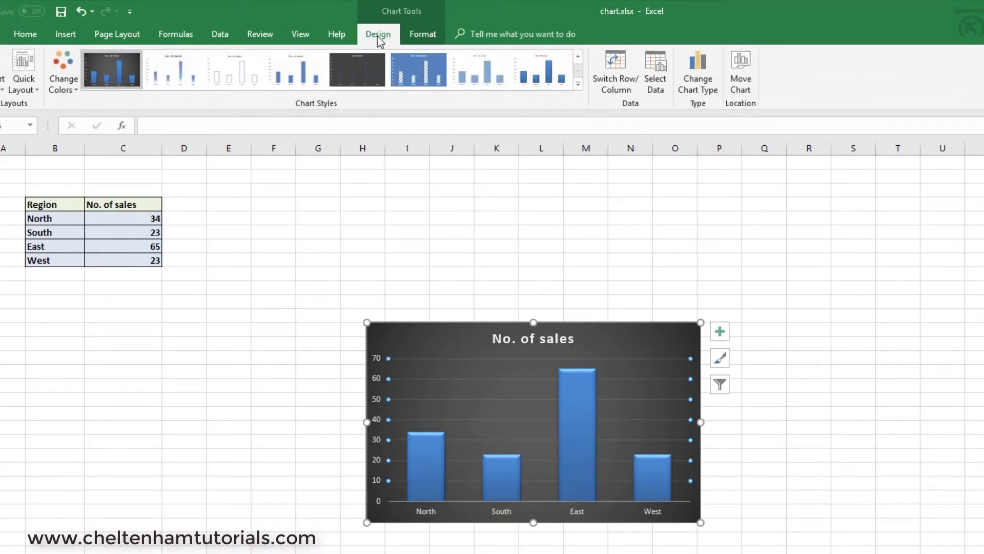
click(422, 33)
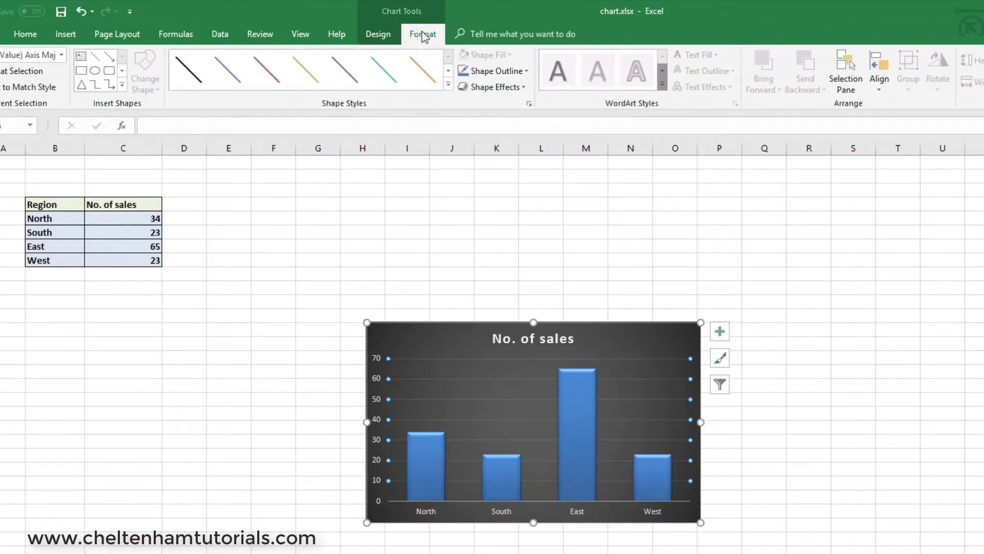
- Apply the chart style with horizontally striped light blue columns, a white background and a capitalised grey title, and deselect the chart
click(379, 35)
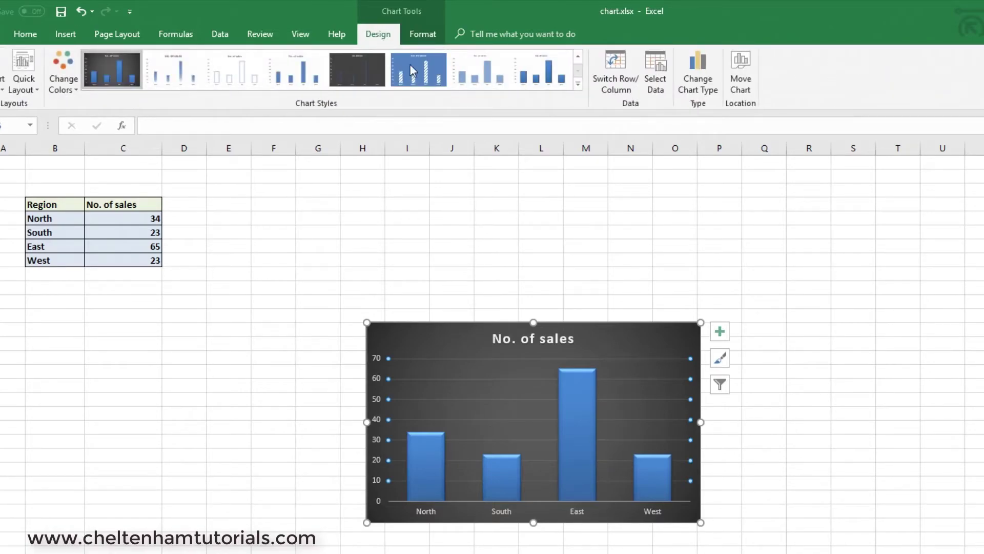
click(578, 83)
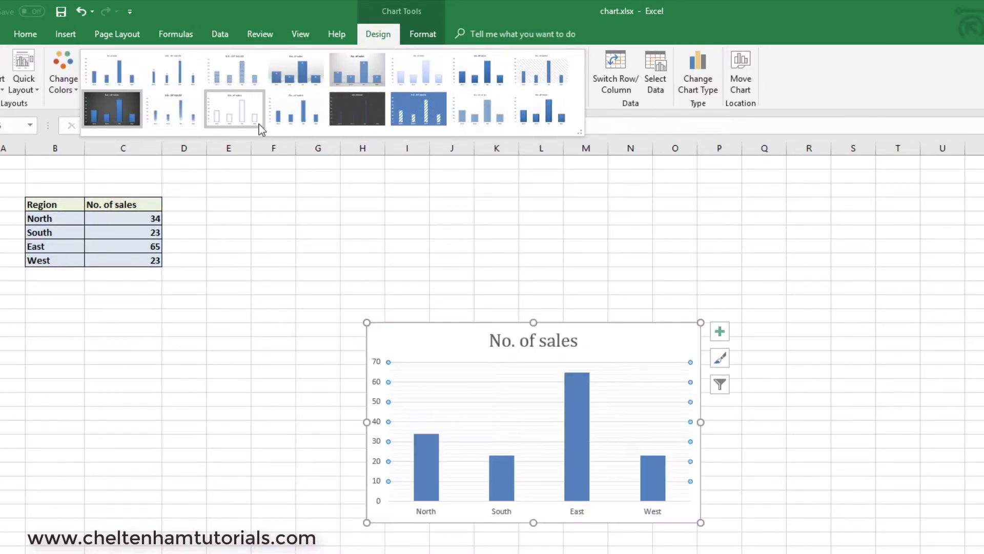
click(246, 86)
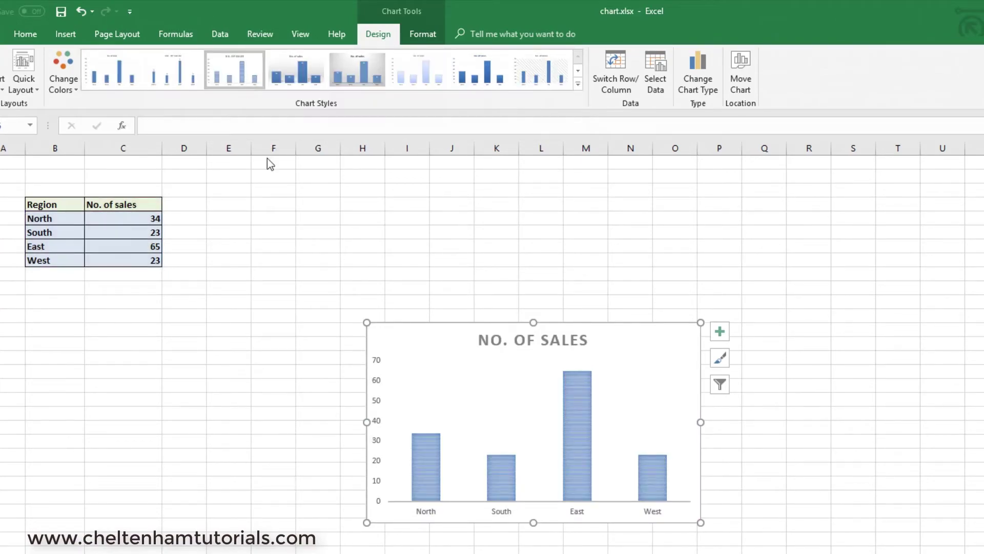
click(281, 279)
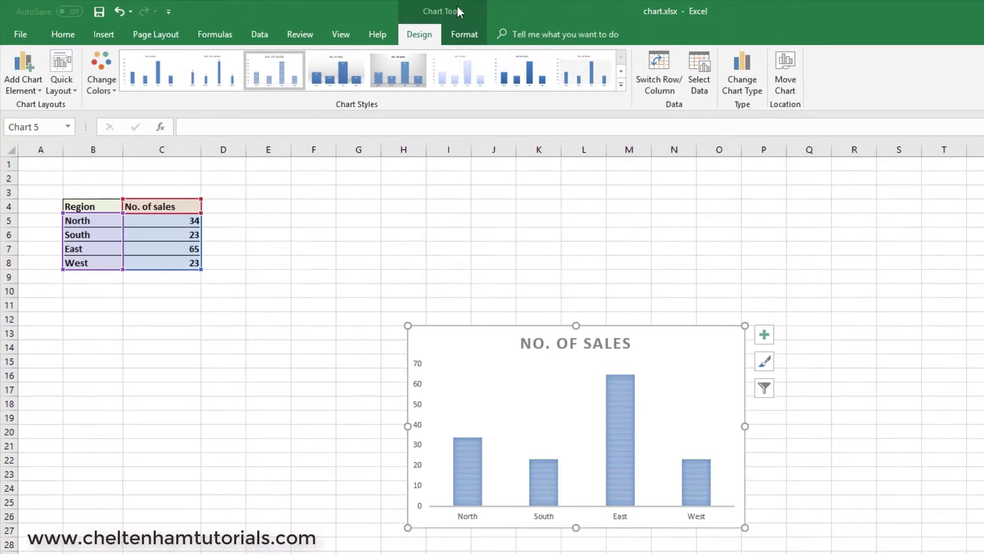
- Examine the color palettes and the chart element options for axes, titles, data labels, data table, error bars and legend
click(466, 36)
click(419, 34)
click(102, 84)
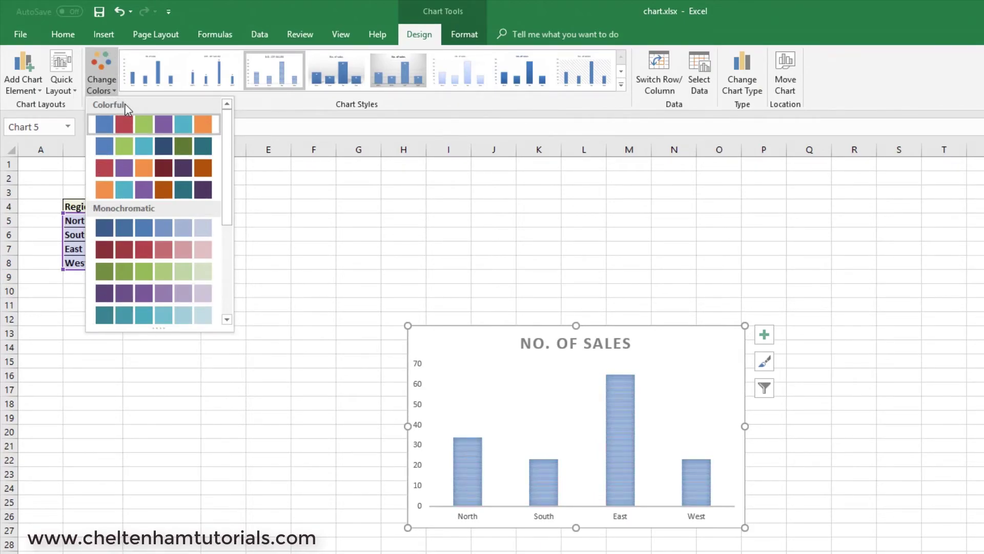
click(36, 84)
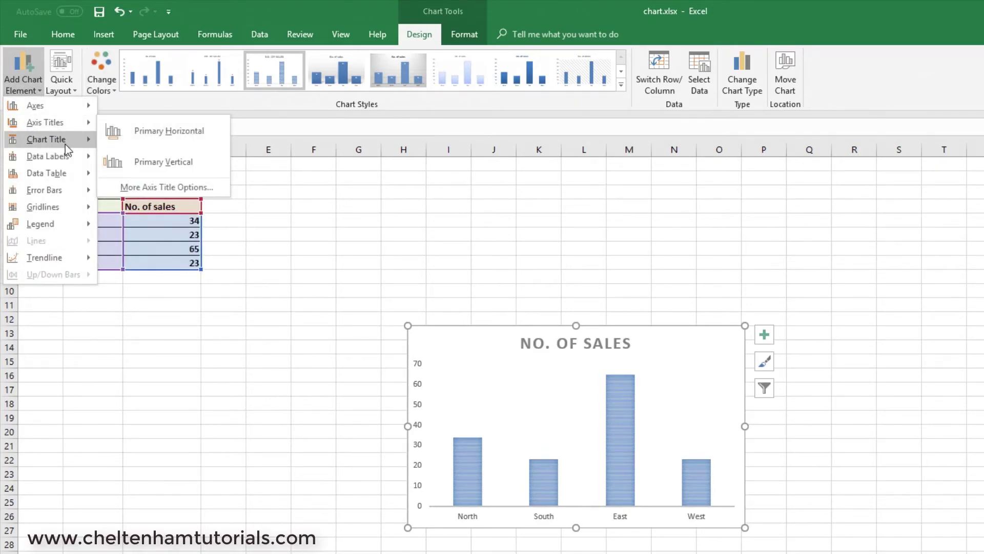
mouse_move(66, 144)
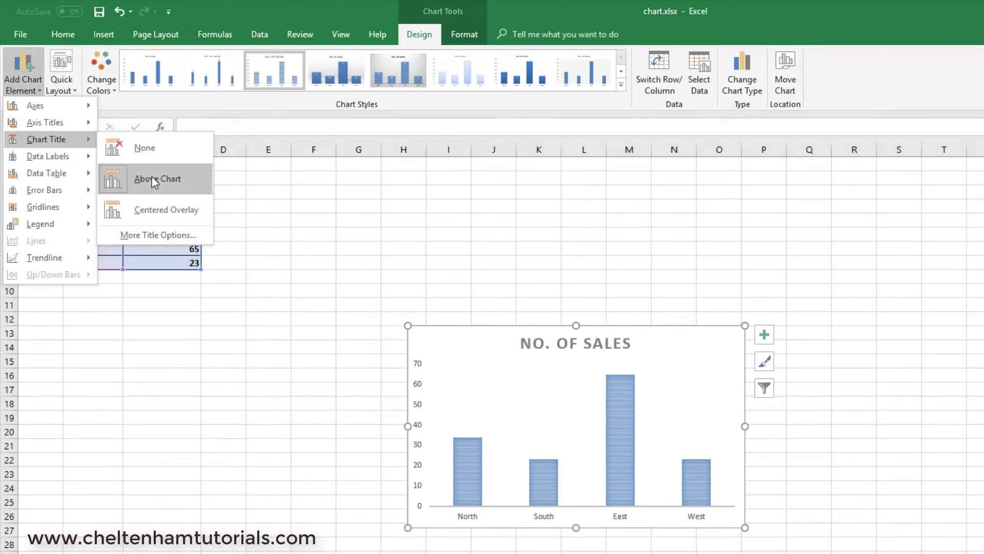
mouse_move(60, 121)
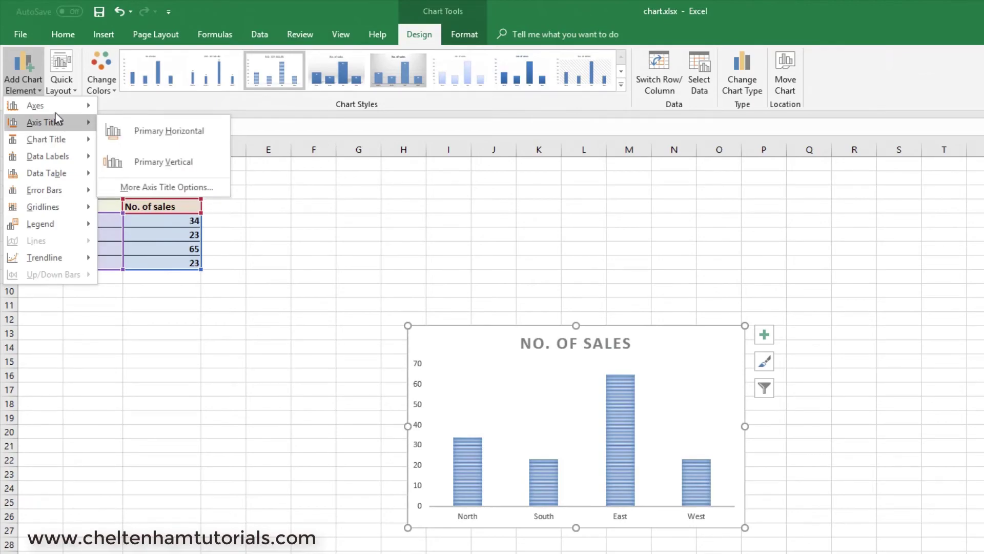
mouse_move(48, 104)
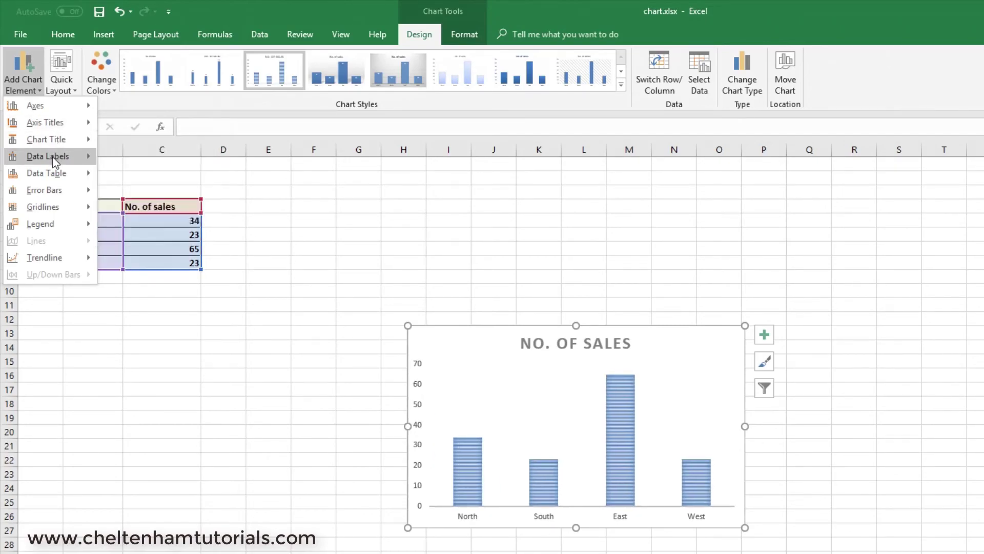
mouse_move(55, 162)
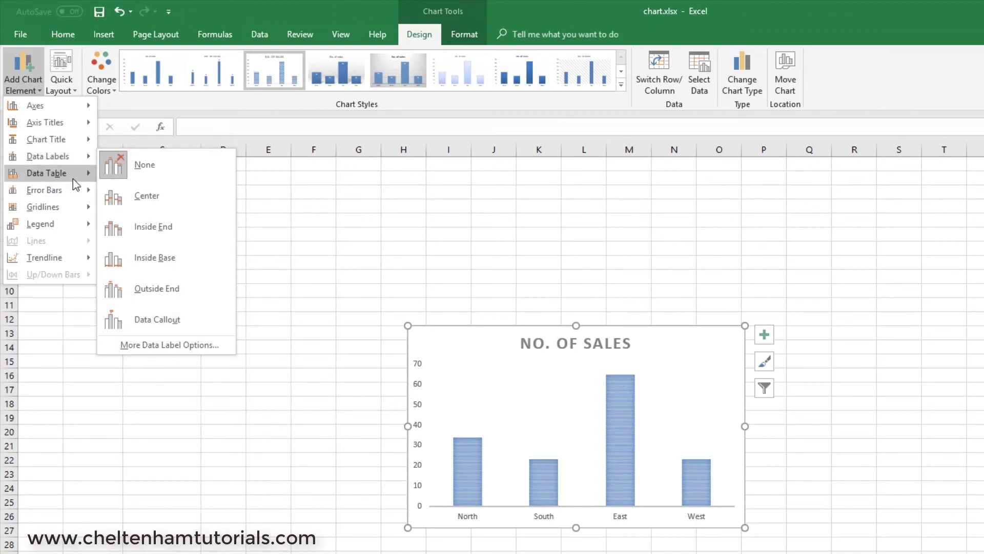
mouse_move(71, 179)
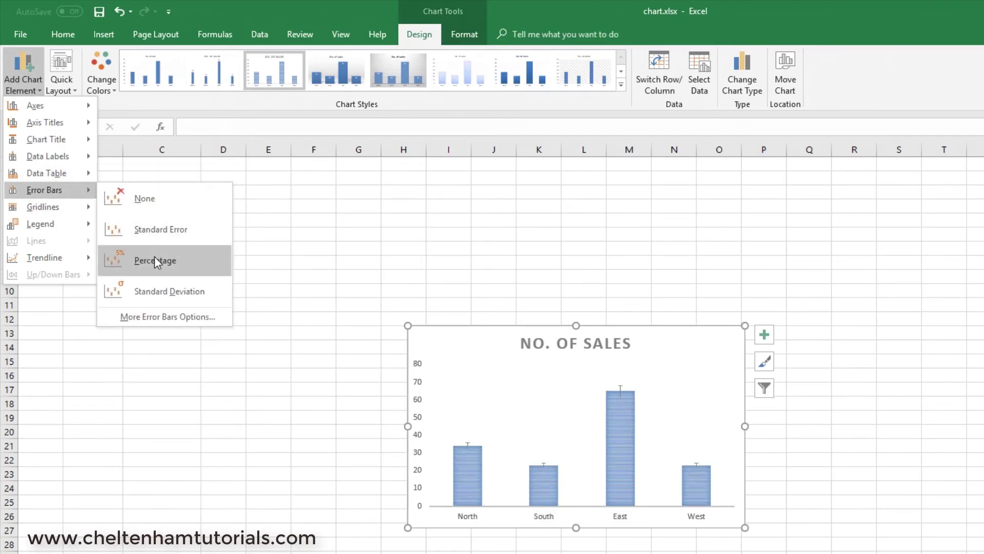
mouse_move(72, 226)
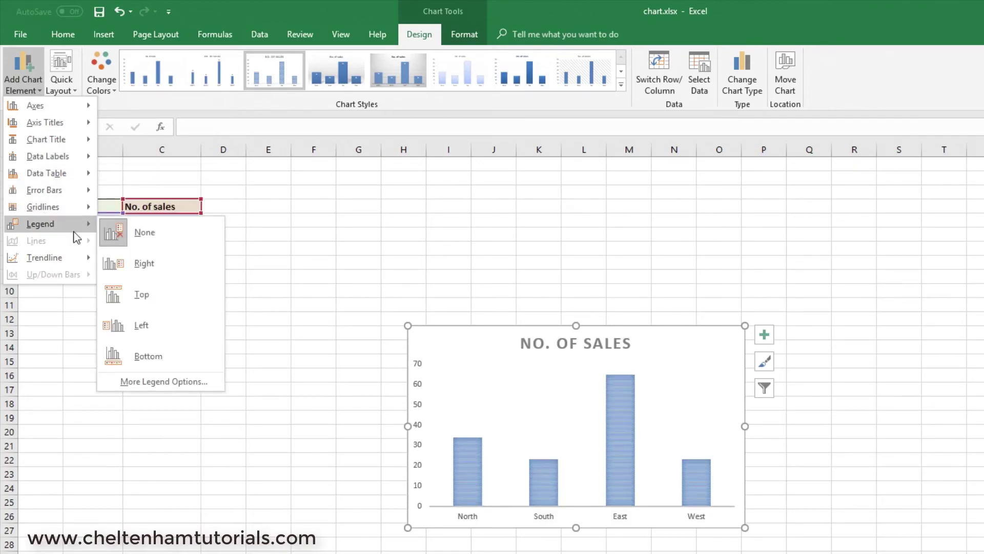
click(340, 201)
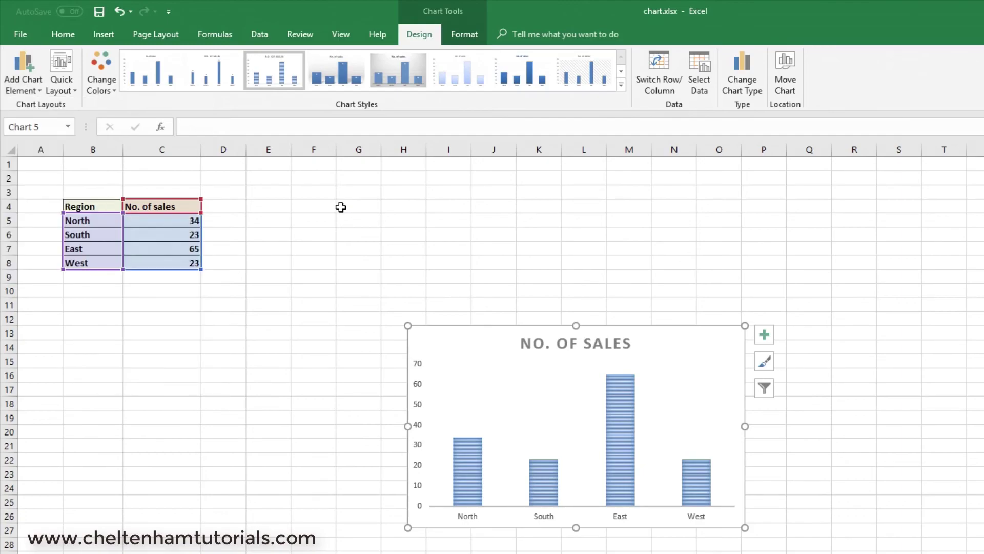